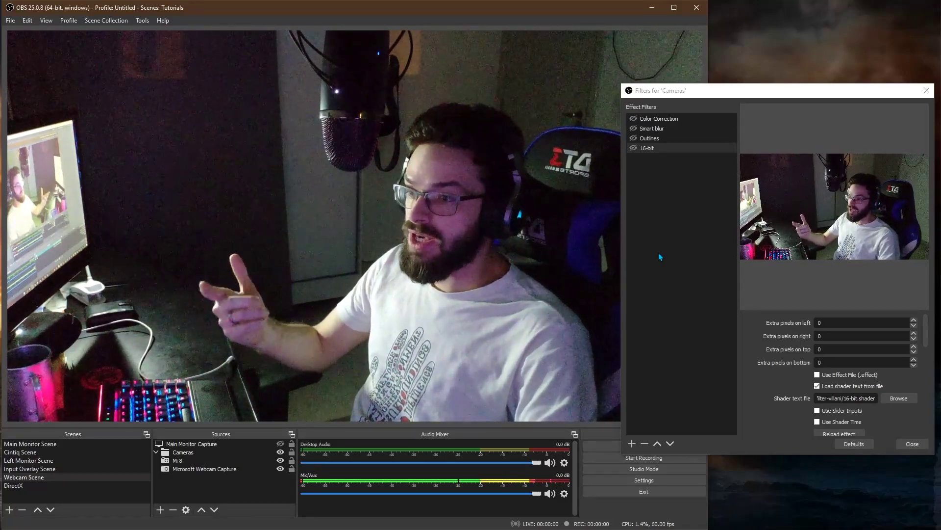
Step: Select the Cameras source so its Effect Filters can be edited
click(191, 455)
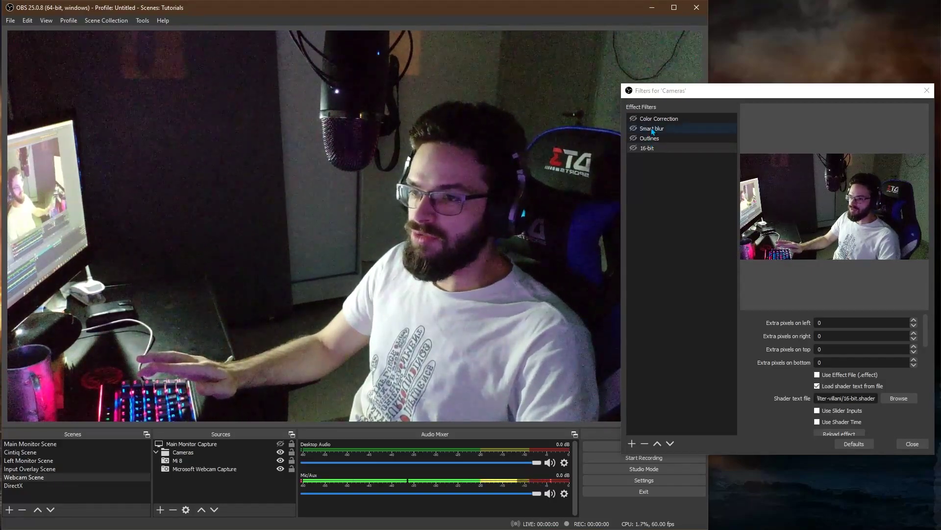
Step: Add a 'User-defined shader' filter to Cameras and accept its default name
click(632, 443)
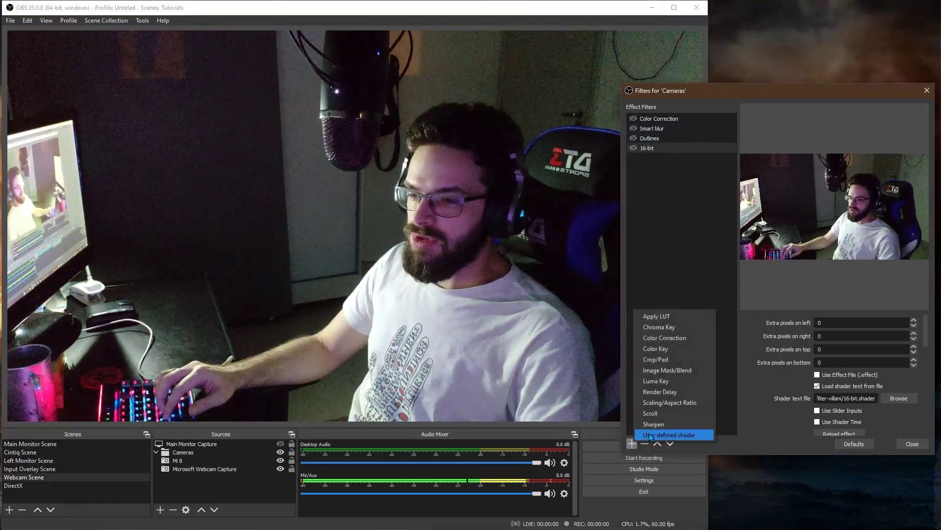
click(650, 435)
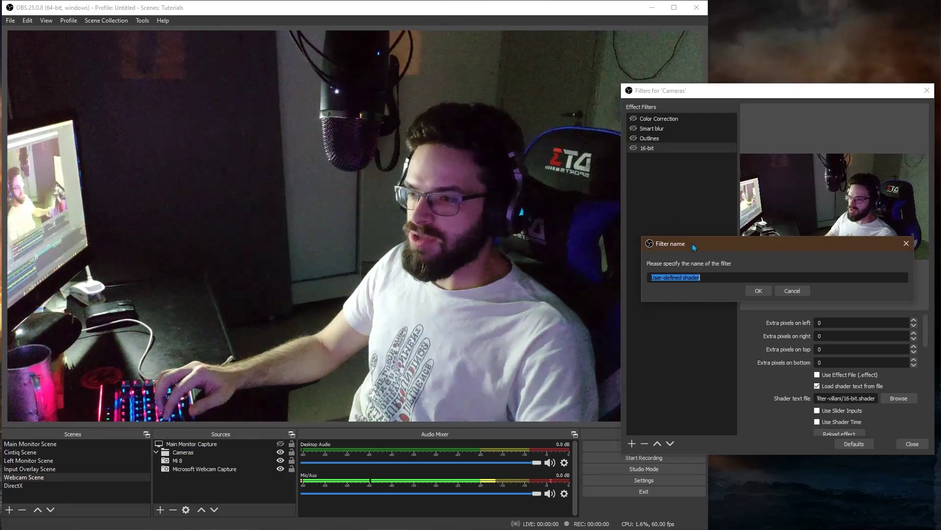
drag(692, 243, 687, 248)
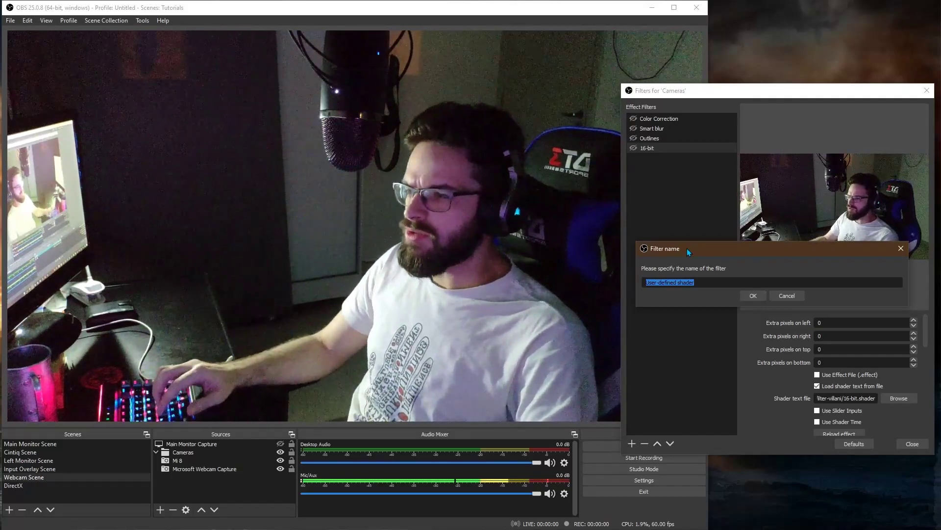
click(745, 296)
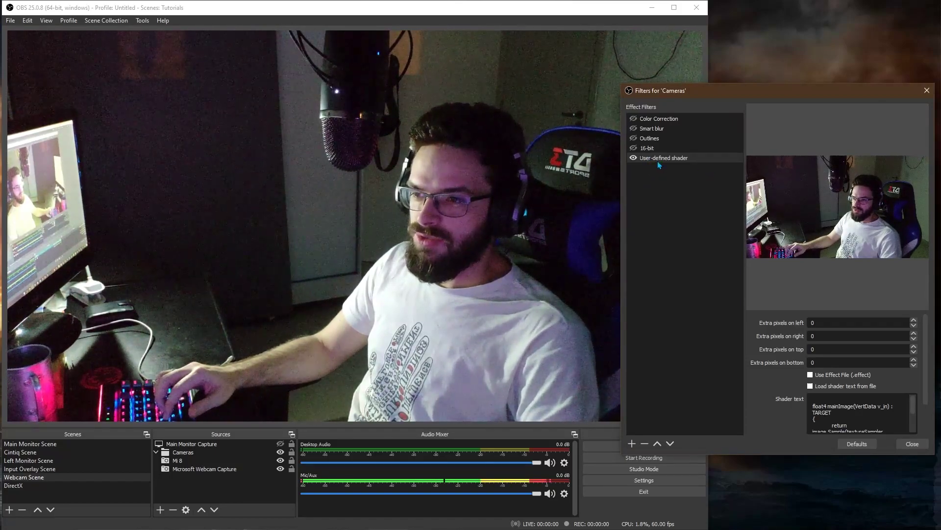
Step: Load ascii.shader from filter/examples into the shader filter, preview it, then disable the filter
click(810, 386)
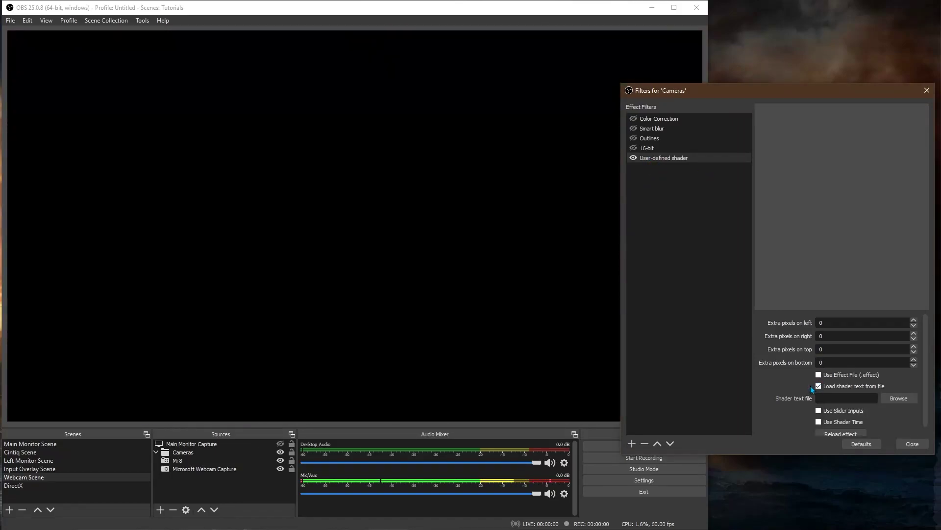
click(893, 397)
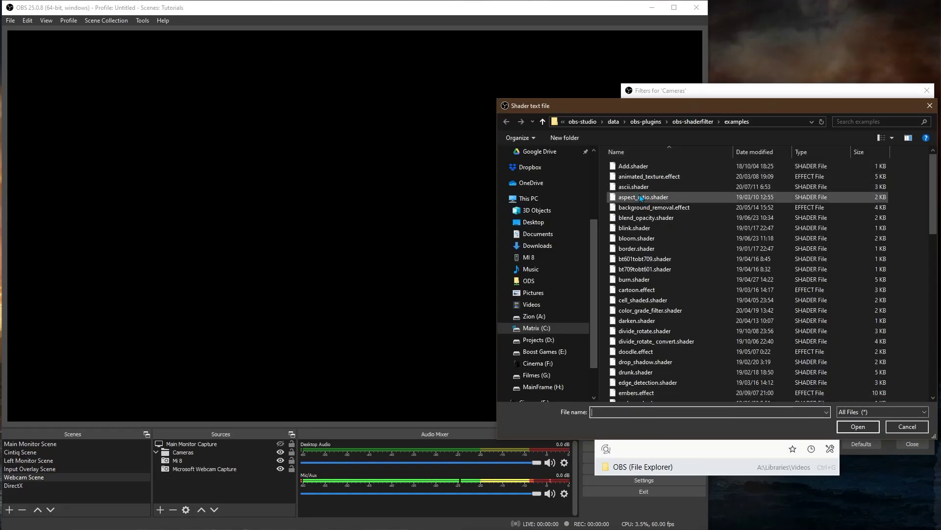
click(634, 188)
double_click(634, 188)
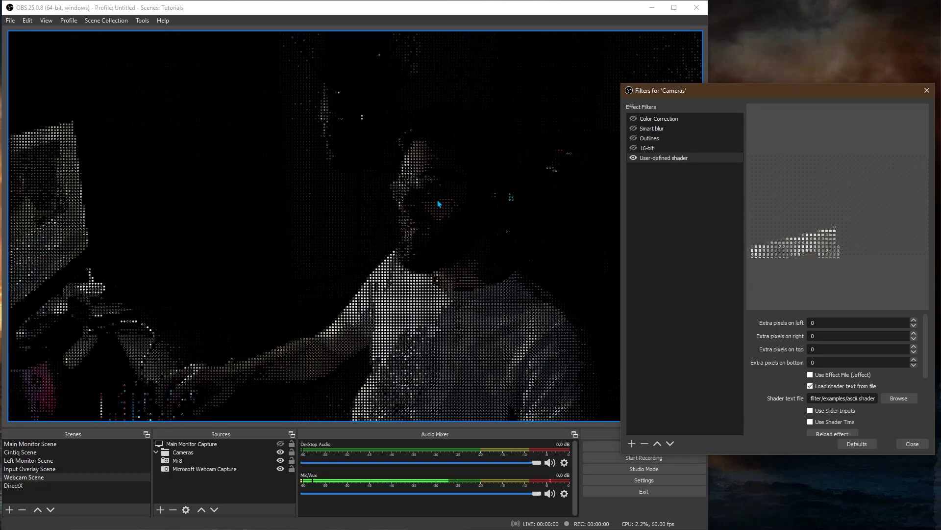
click(634, 158)
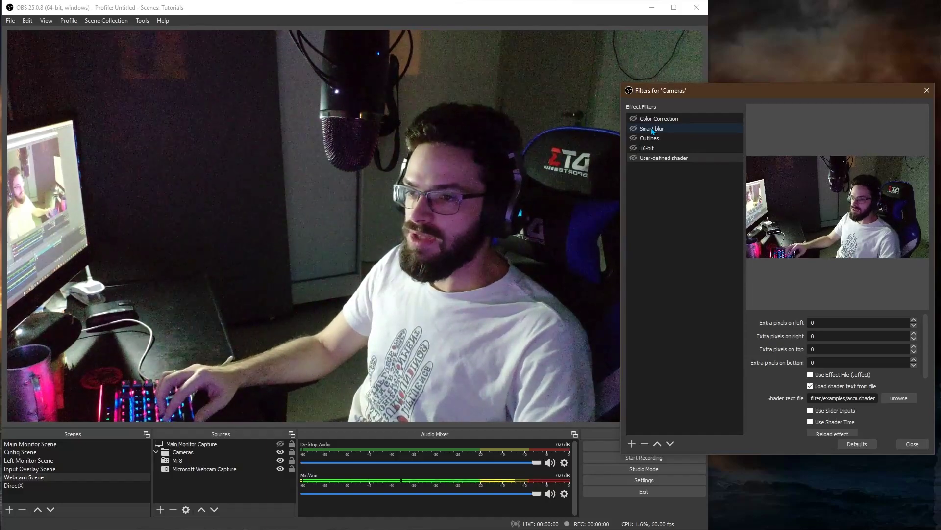
Step: Enable Smart blur, toggling it off and back on to compare the smoothed webcam
click(654, 129)
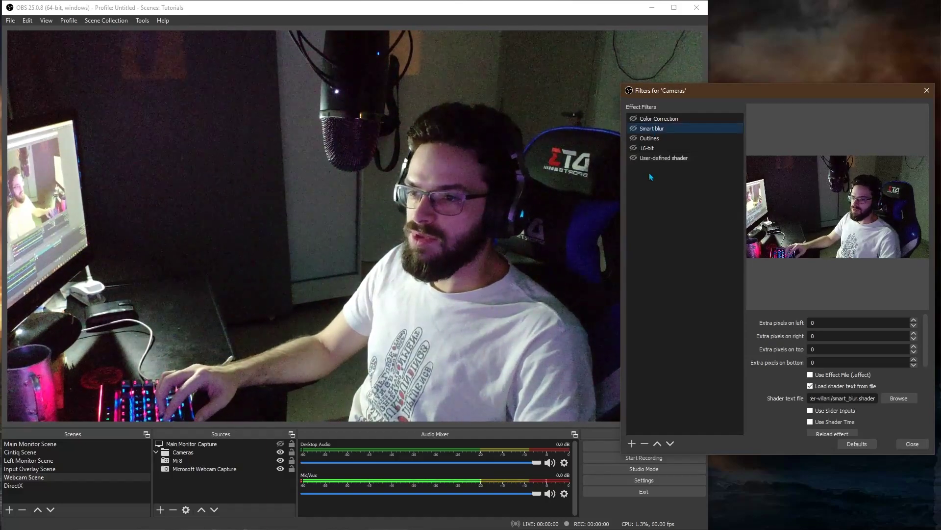
click(634, 129)
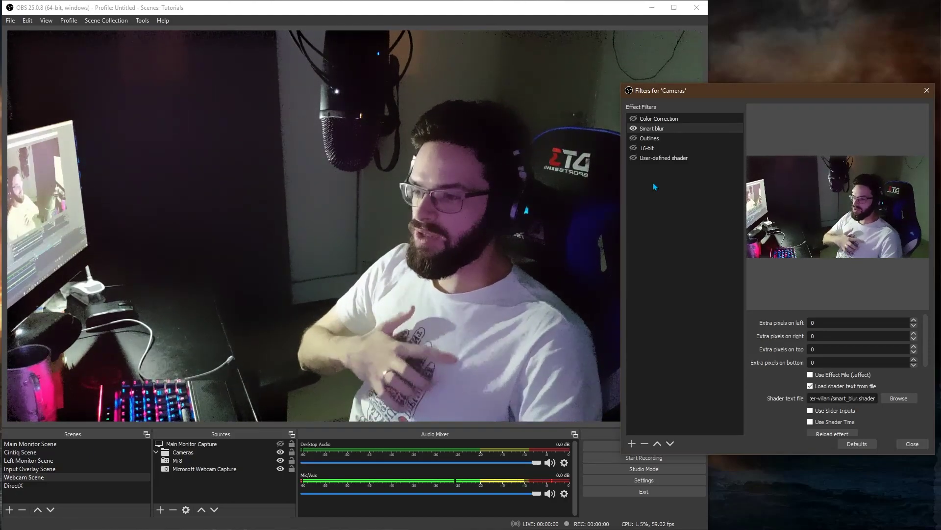
click(633, 130)
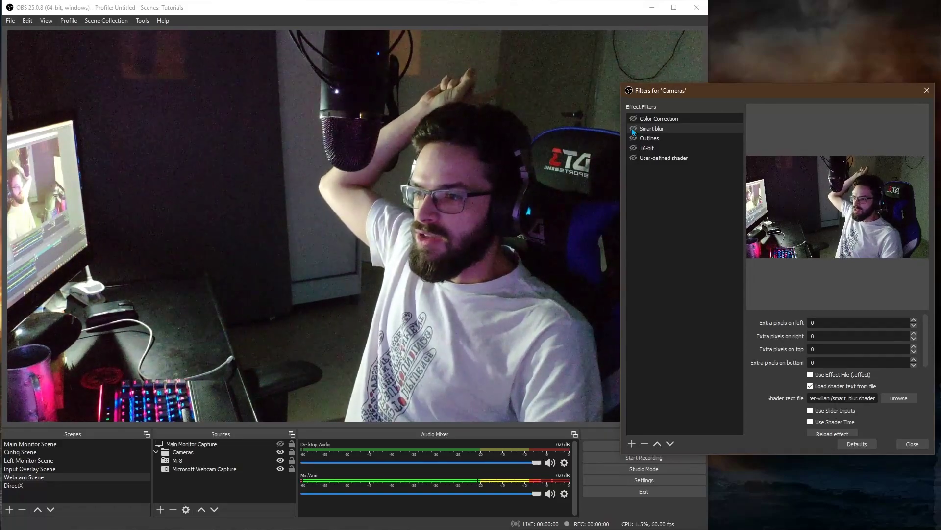
click(633, 129)
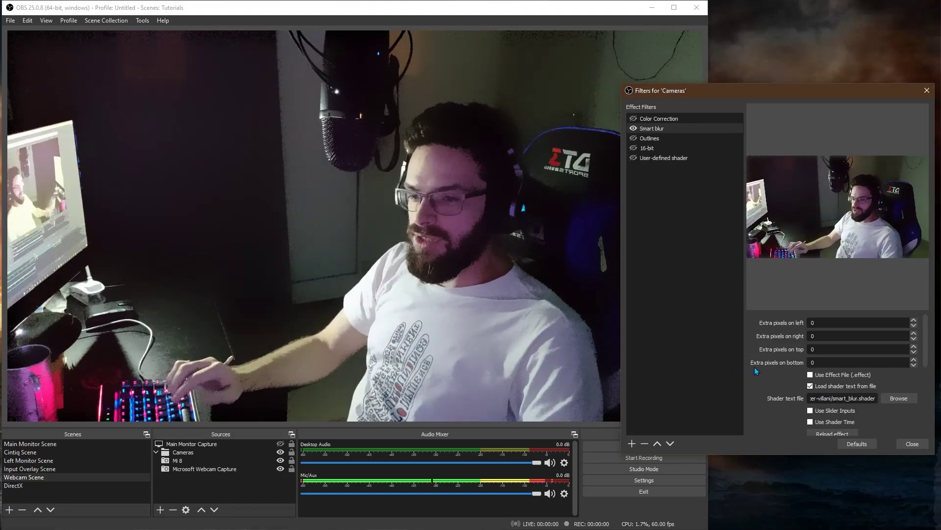
Step: Set the Smart blur Blur Size to 8.00 after testing a strong 128 blur
scroll(758, 370, down, 2)
scroll(763, 366, down, 1)
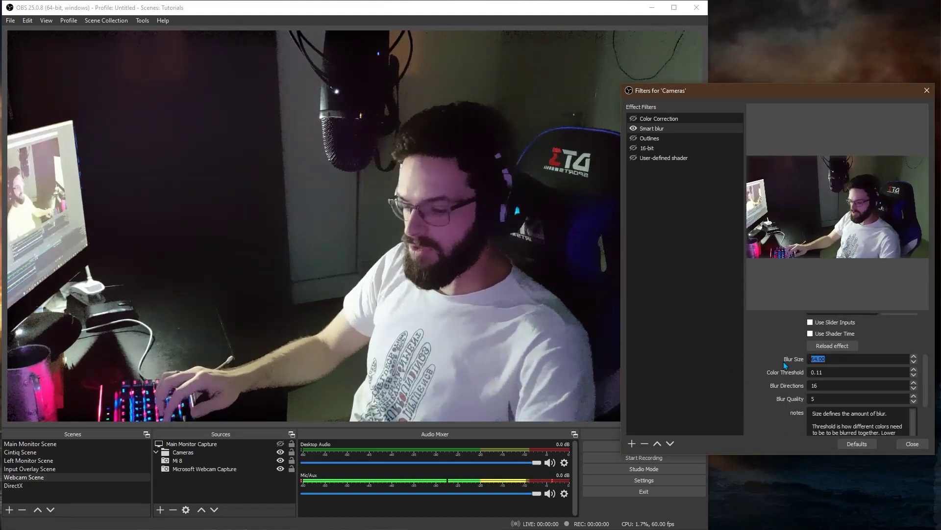
text(128)
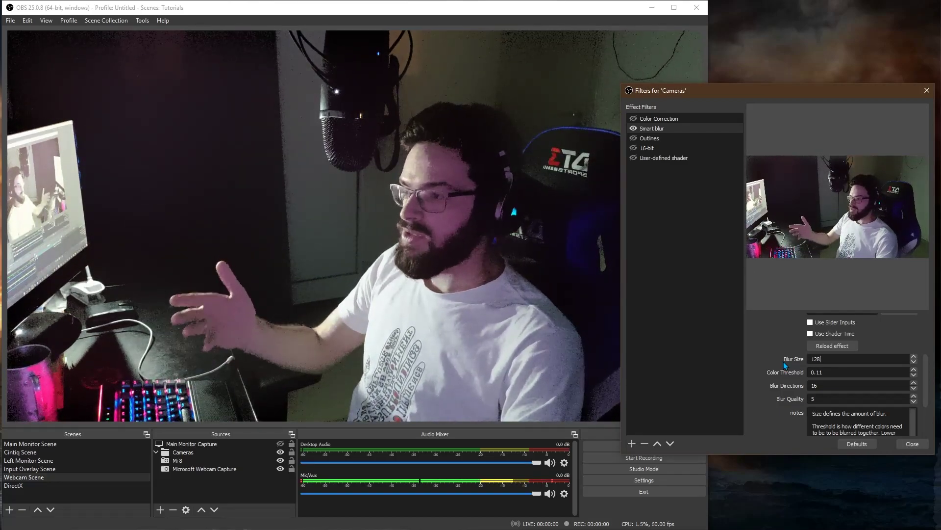
key(Return)
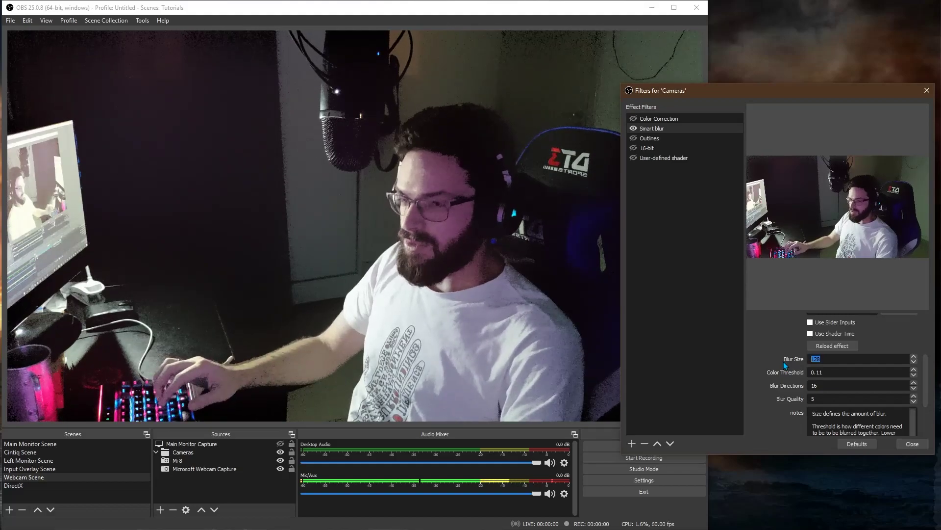
text(3)
key(Return)
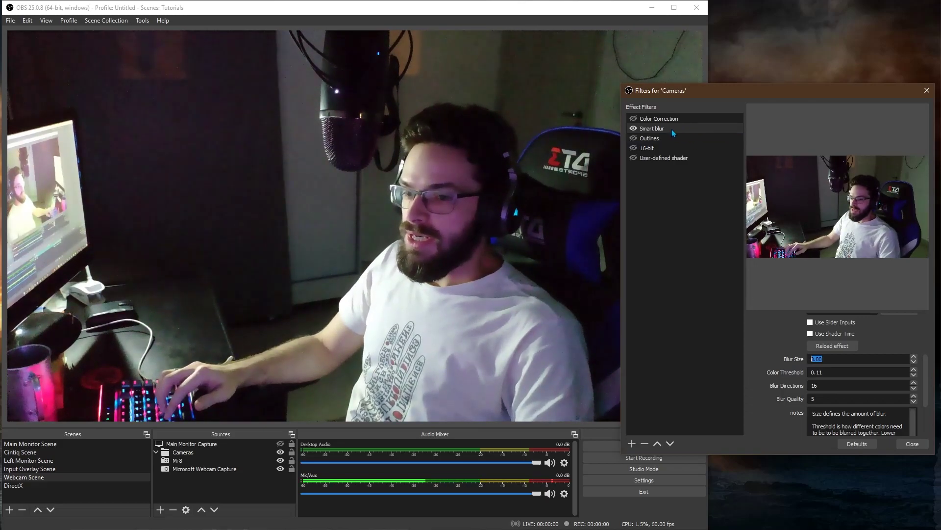
Step: Enable the Outlines filter and bring its Outline Thickness setting into view
click(633, 139)
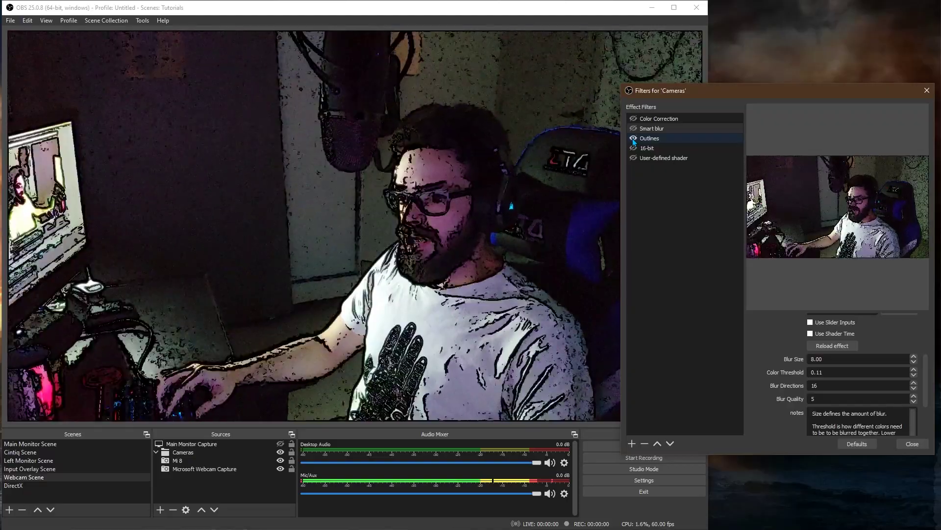
click(650, 140)
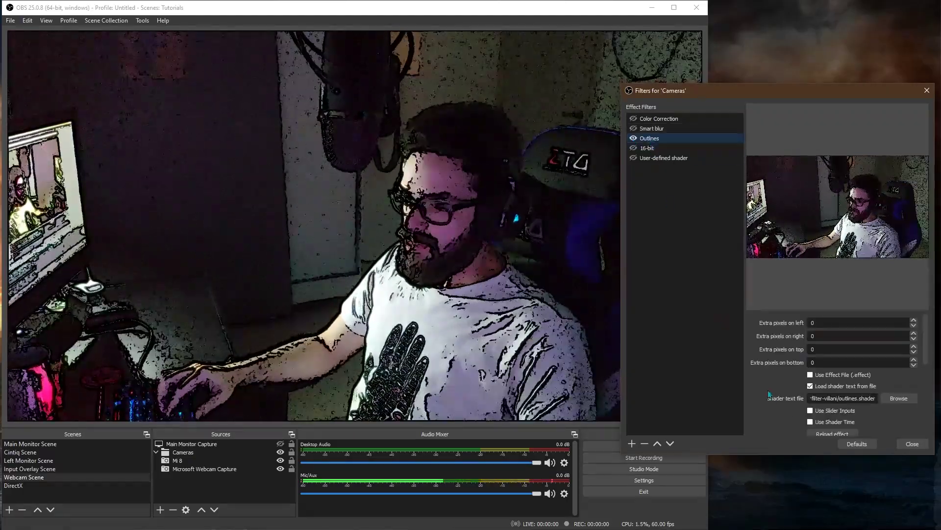
scroll(766, 376, down, 2)
scroll(766, 363, down, 1)
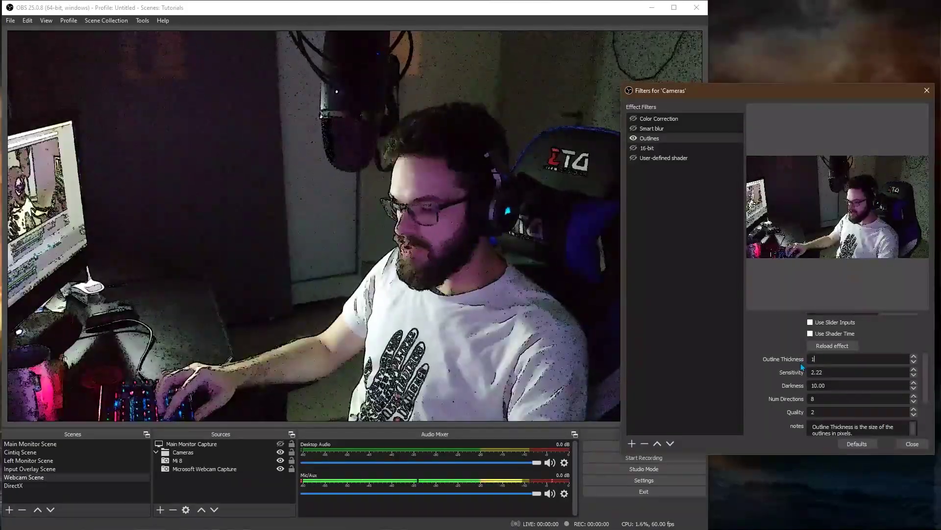
Step: Set Outline Thickness to 3.00 and Sensitivity to 2, after trying 10
text(3)
key(Return)
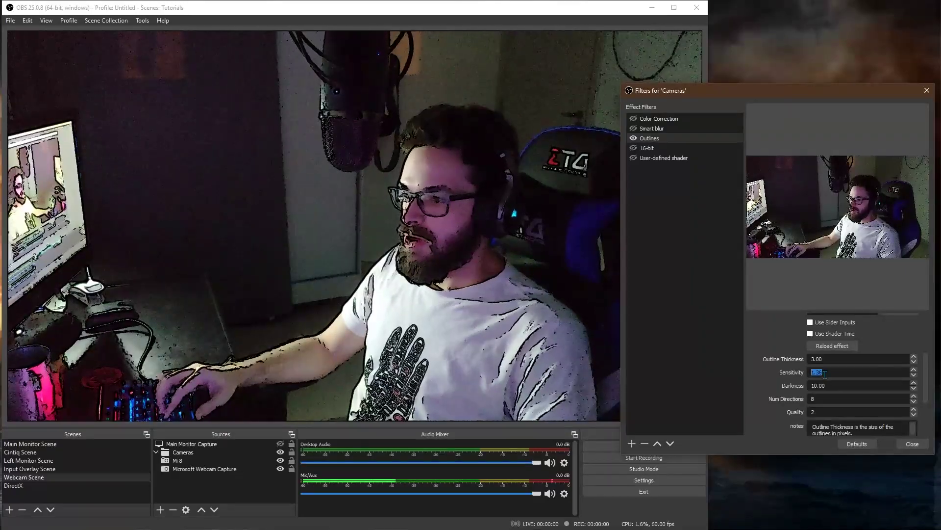
drag(825, 374, 794, 379)
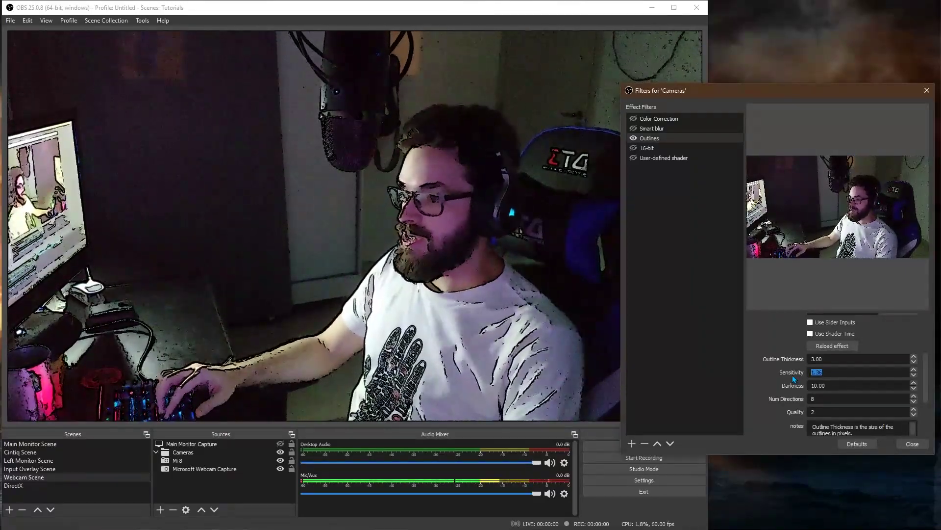
text(10)
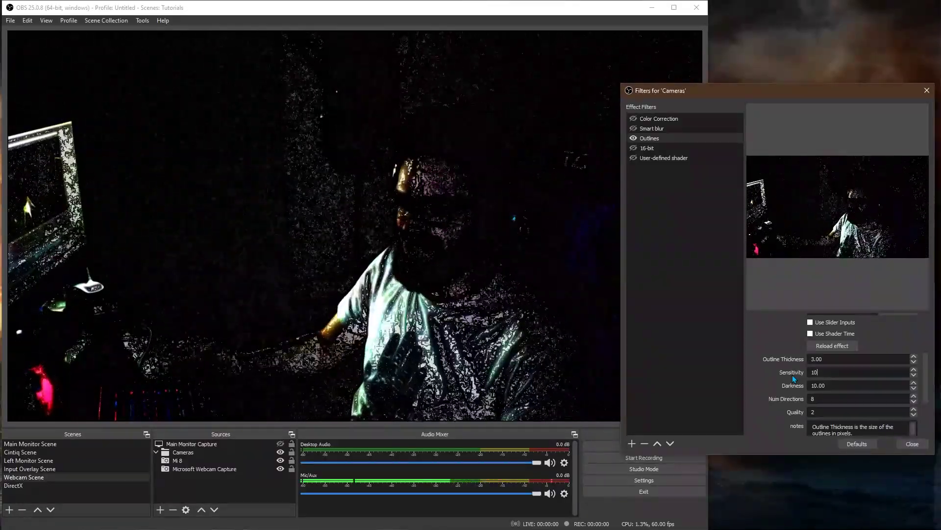
key(BackSpace)
key(BackSpace)
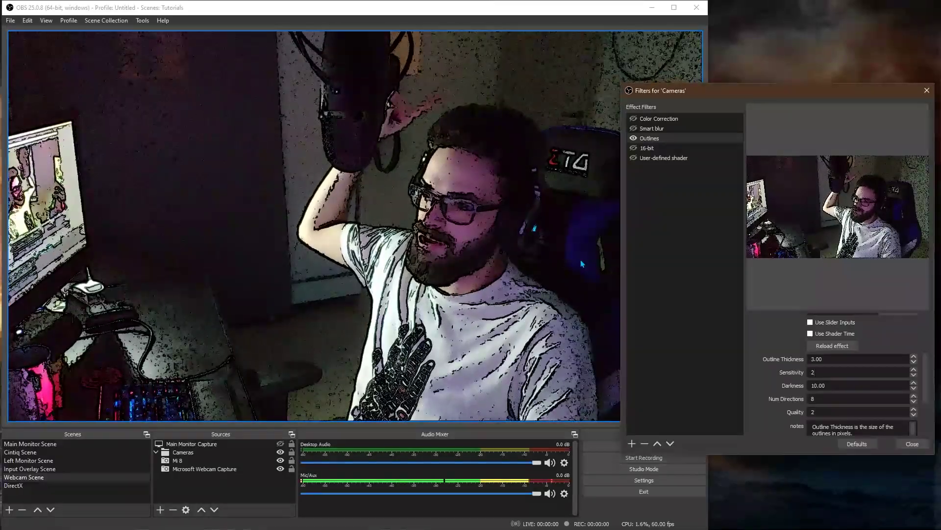
Step: Disable the Outlines filter and enable the 16-bit filter
click(634, 138)
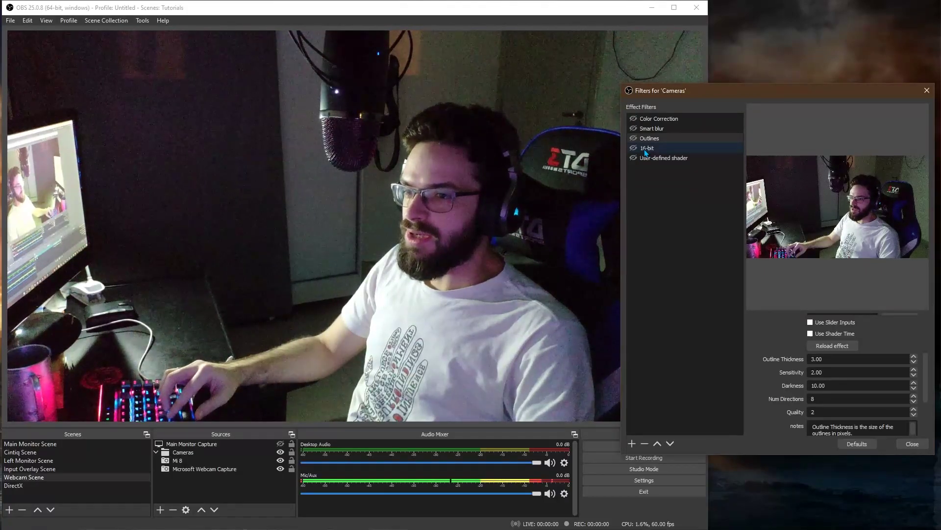
click(645, 150)
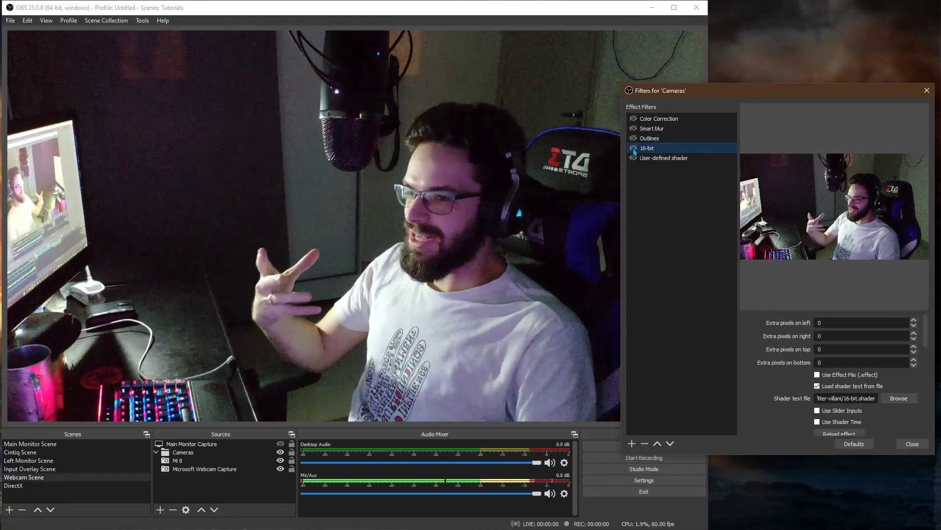
click(633, 148)
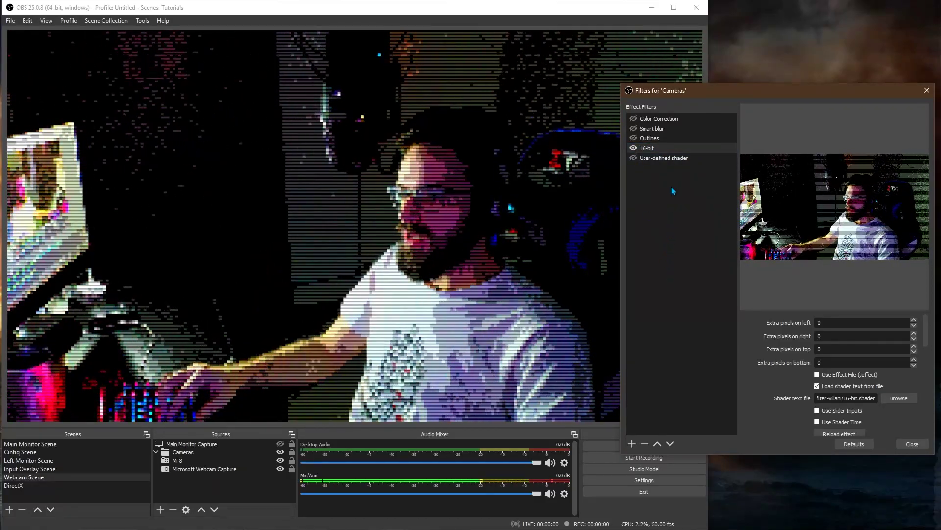
Step: Set 16-bit Pixels Horizontal to 200 (after trying 150) and Pixels Vertical to 90
click(673, 148)
scroll(770, 381, down, 2)
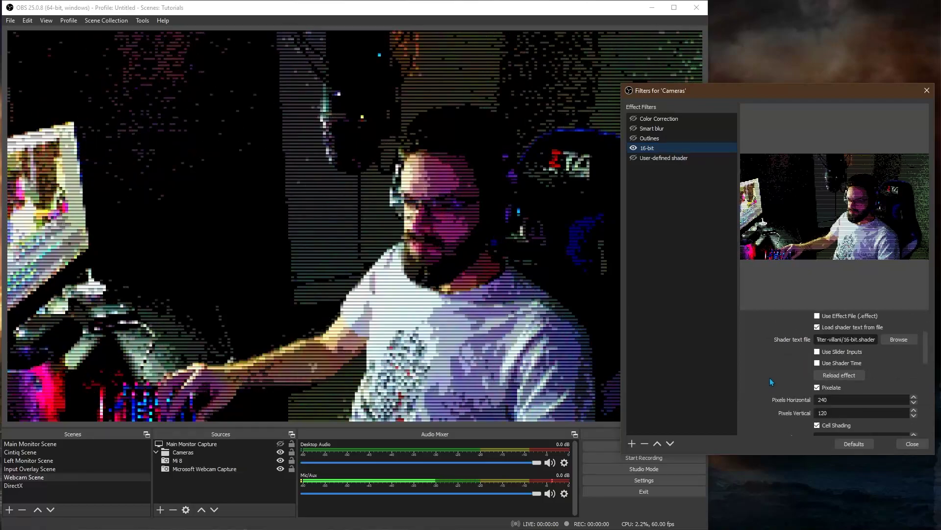
scroll(770, 380, down, 2)
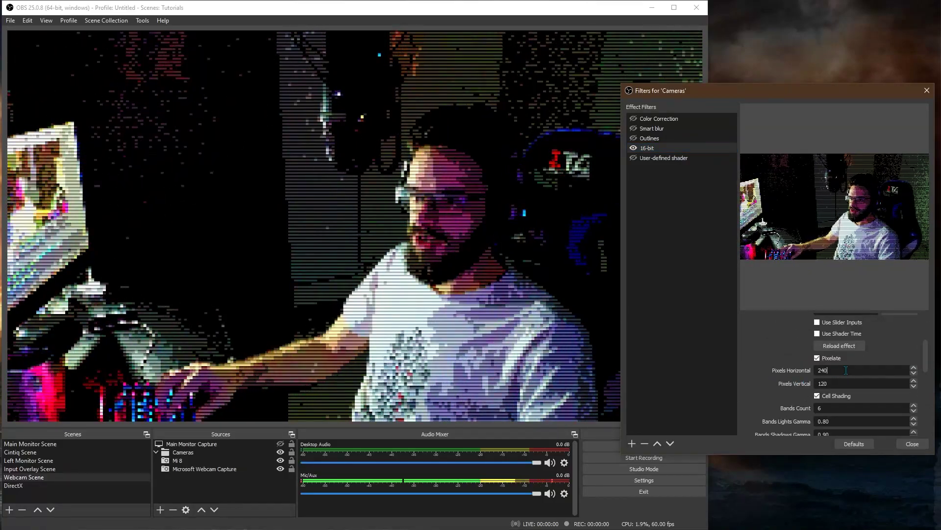
drag(846, 370, 777, 371)
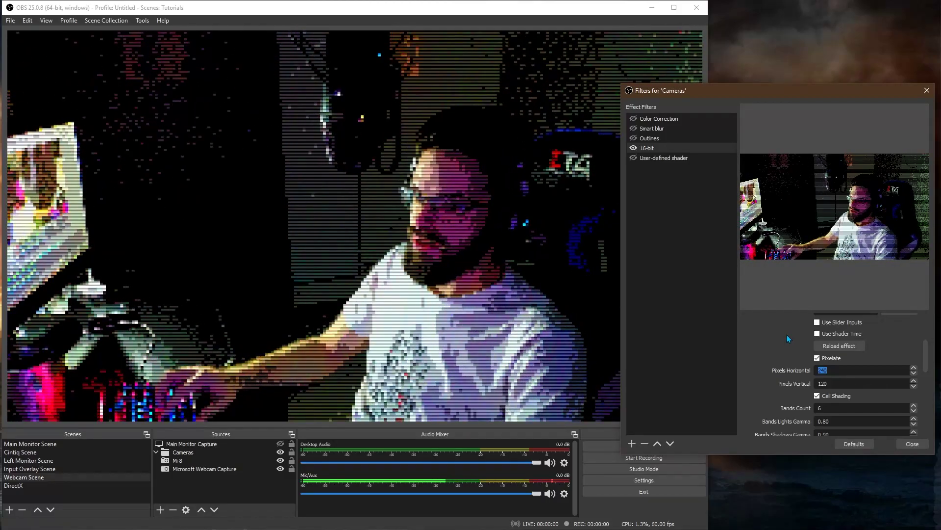
text(150)
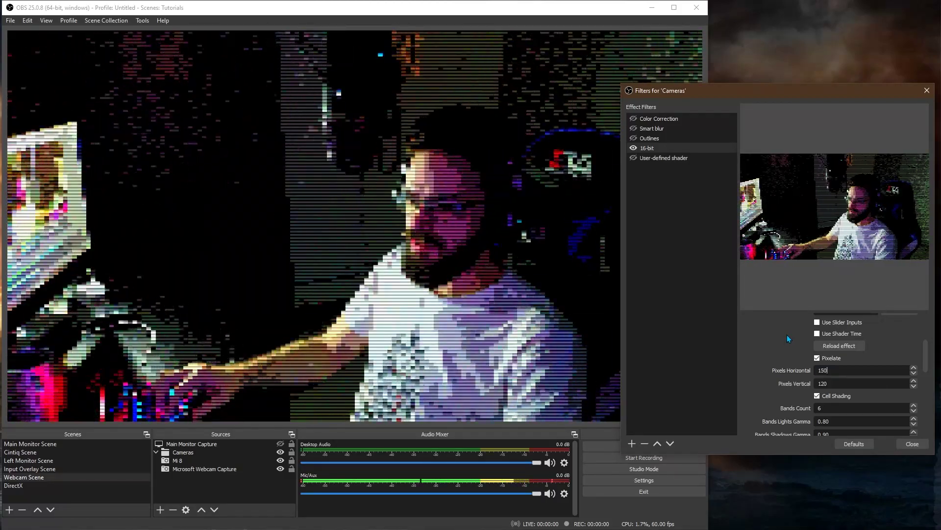
drag(835, 384, 781, 386)
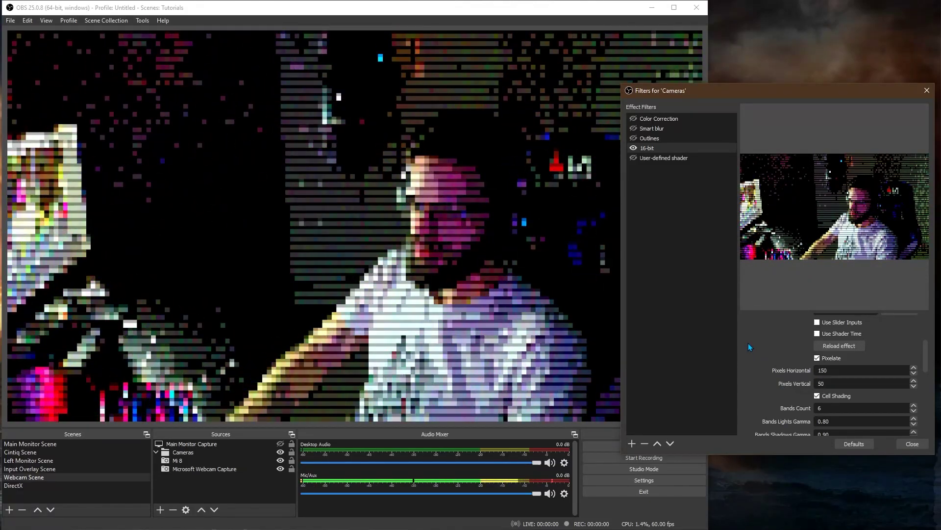
key(BackSpace)
key(BackSpace)
text(90)
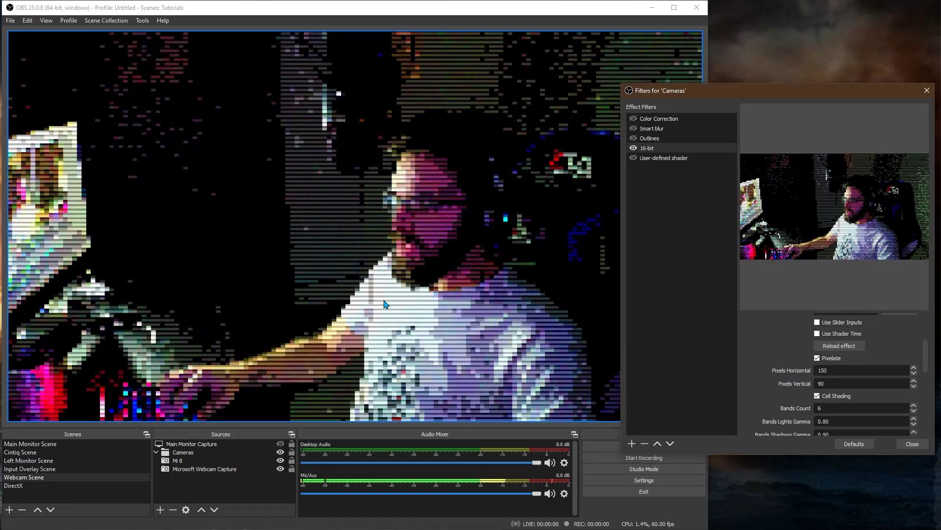
click(832, 385)
key(shift+Tab)
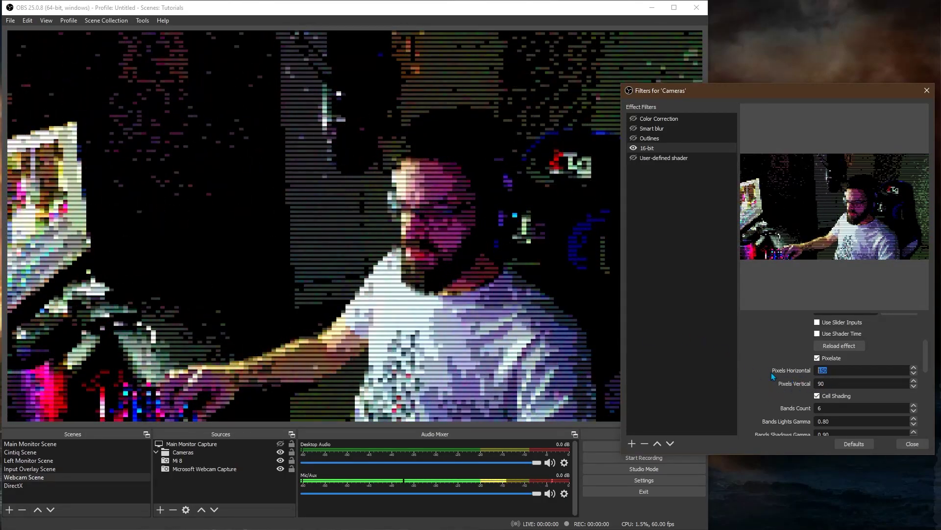
text(200)
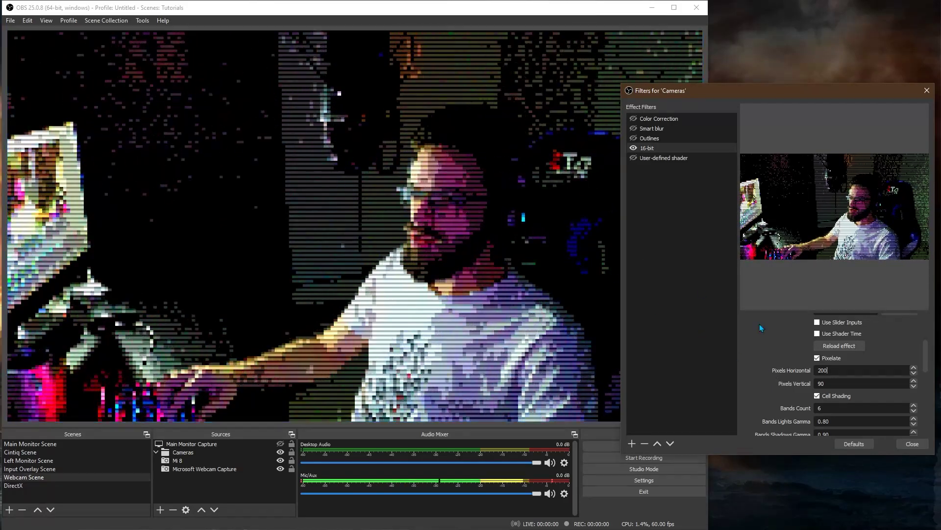
Step: Leave Pixelate unchecked and Cell Shading checked in the 16-bit filter, after comparing both
click(817, 358)
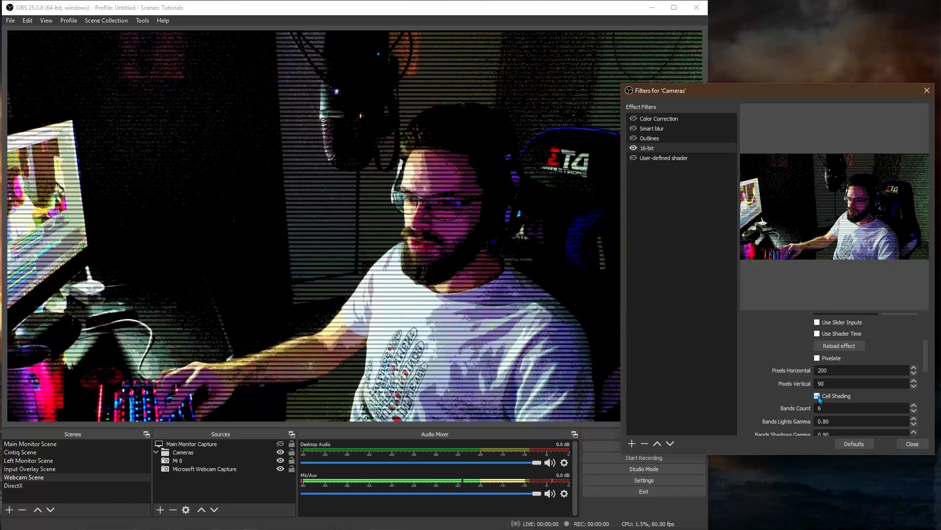
click(817, 396)
scroll(766, 383, down, 2)
scroll(770, 403, up, 1)
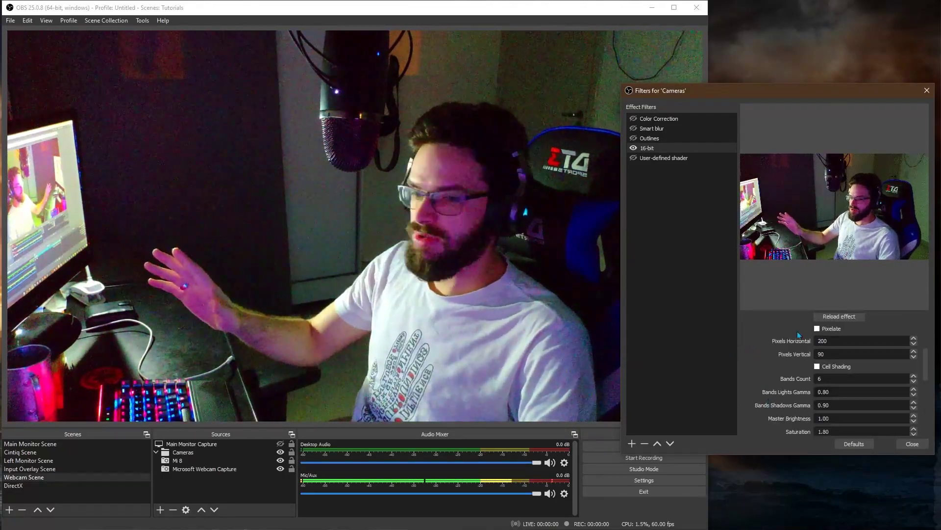
click(817, 329)
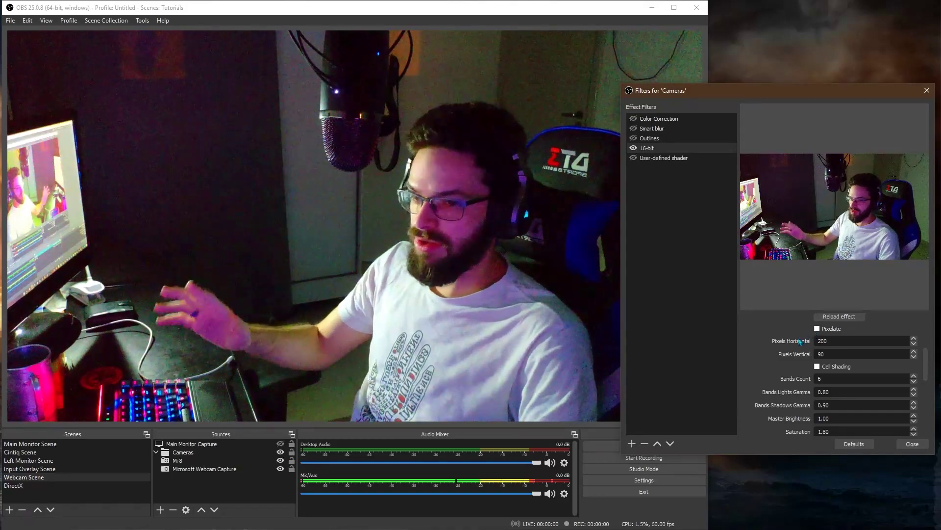
click(817, 329)
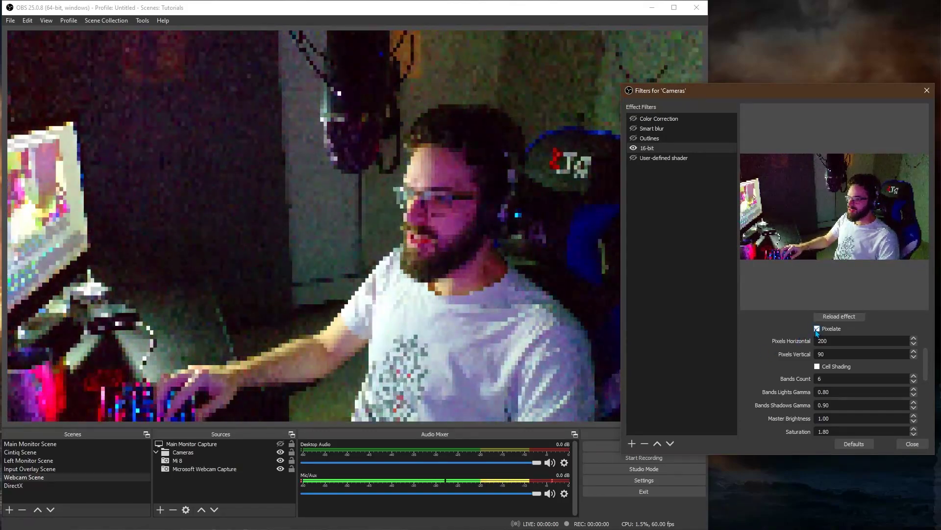
click(818, 367)
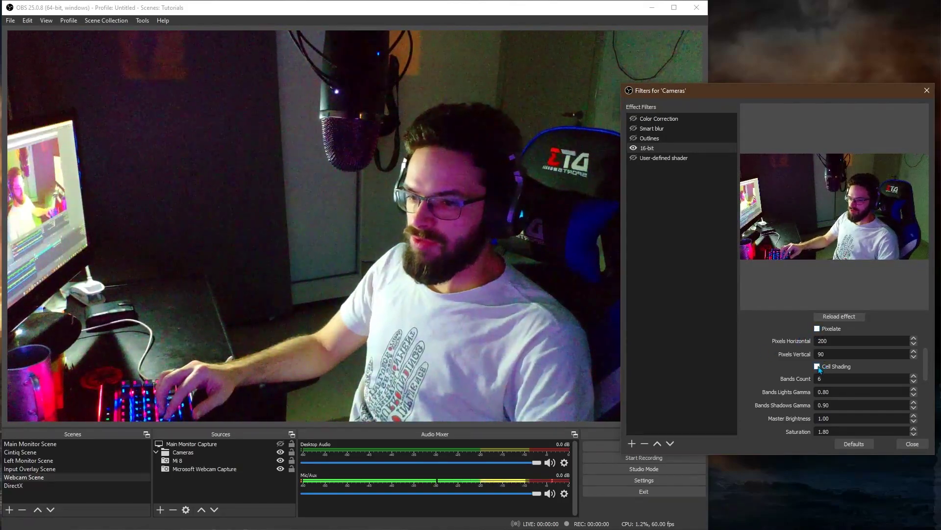
scroll(785, 352, down, 1)
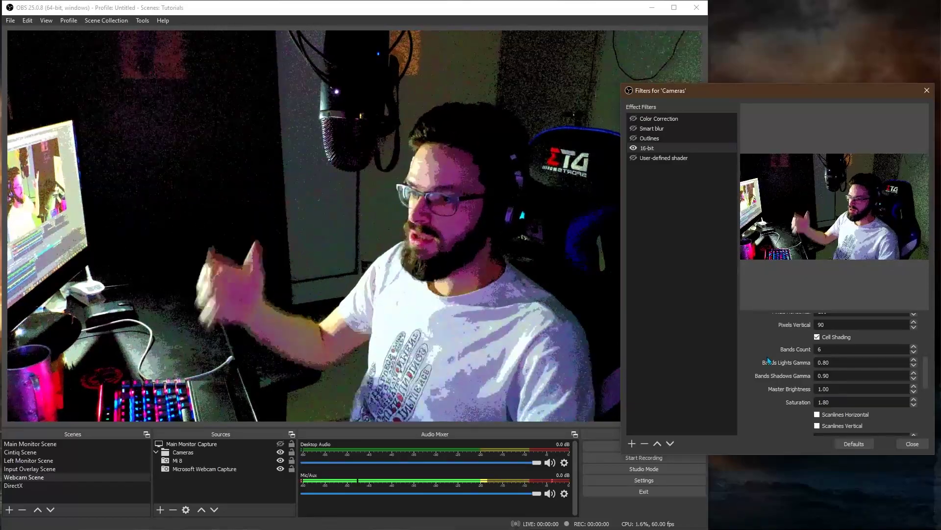
scroll(834, 349, down, 1)
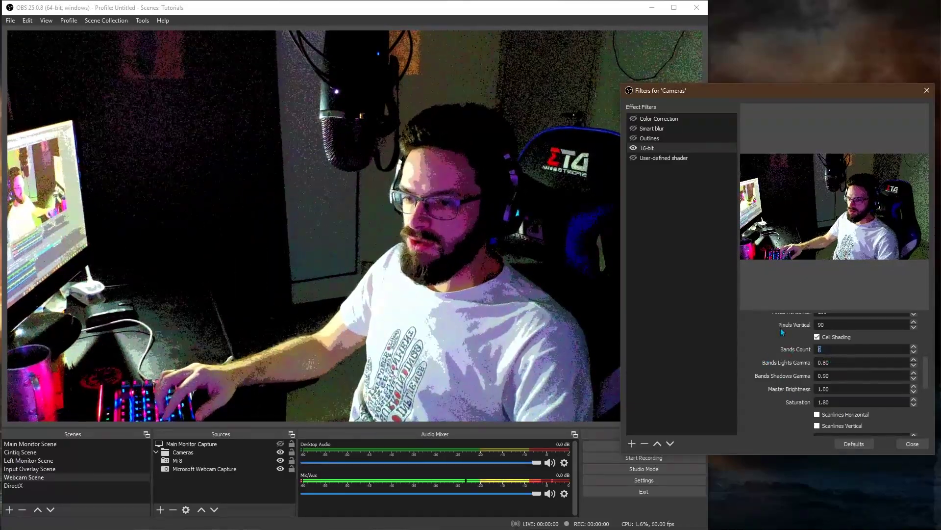
Step: Step the Bands Count down to 2, then raise it twice for smoother colour bands
key(Down)
key(Down)
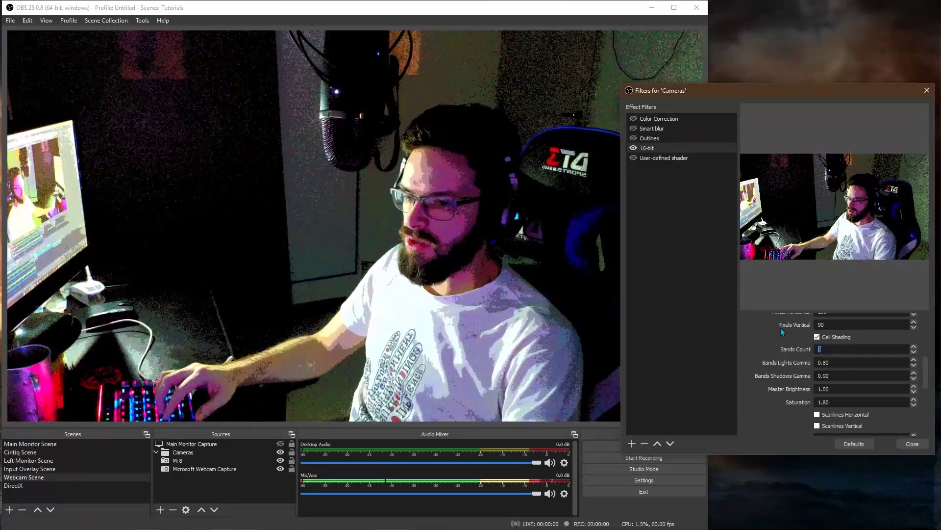
key(Down)
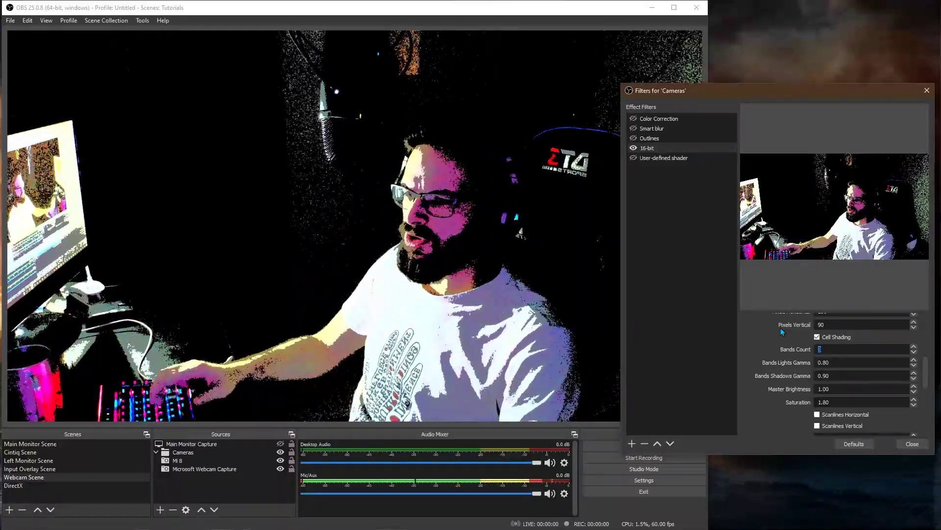
key(Up)
key(Up)
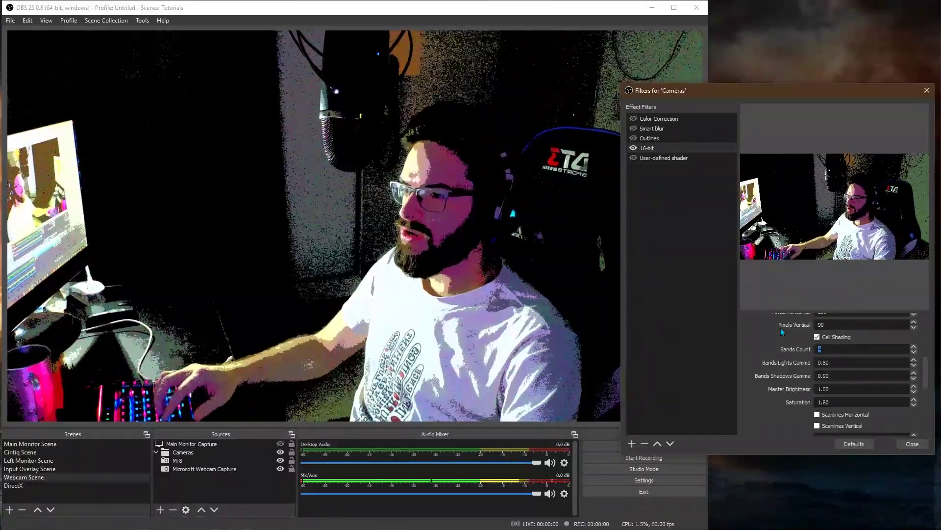
key(Up)
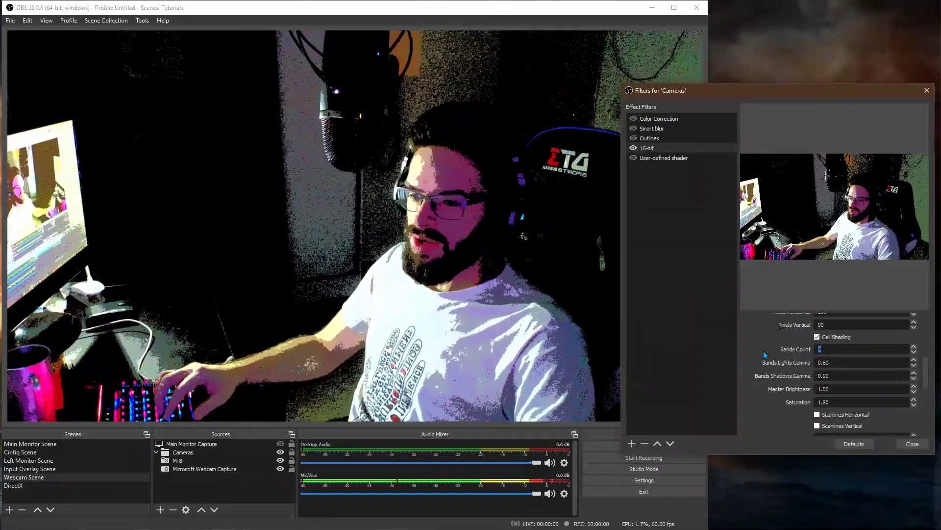
double_click(813, 363)
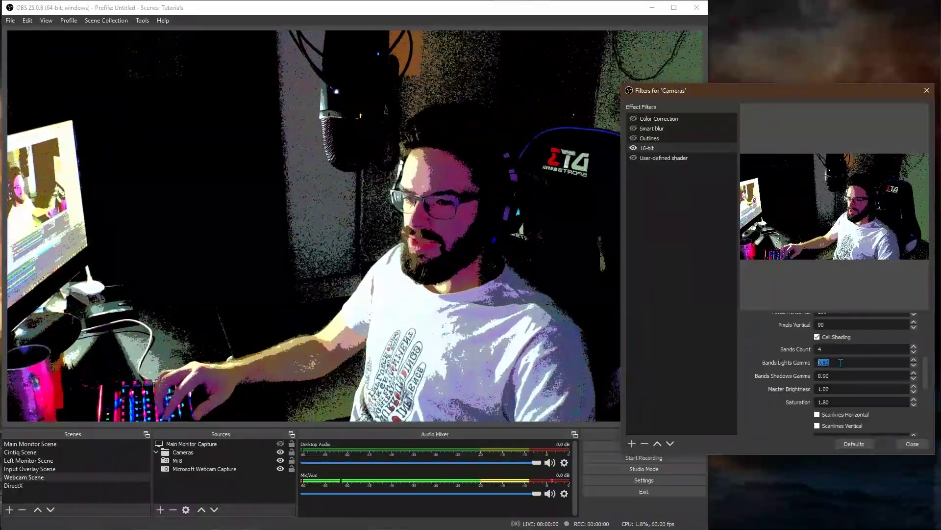
key(Up)
key(Up)
key(Up)
key(Up)
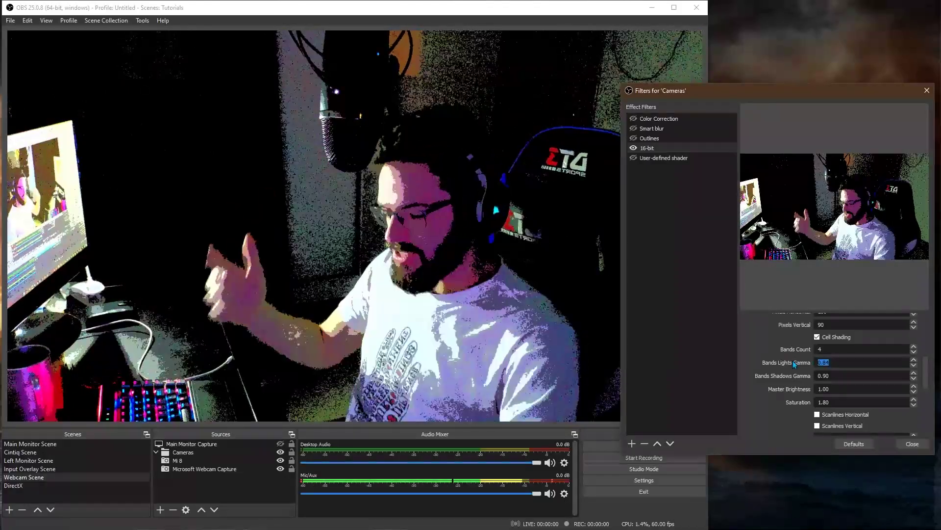
text(2)
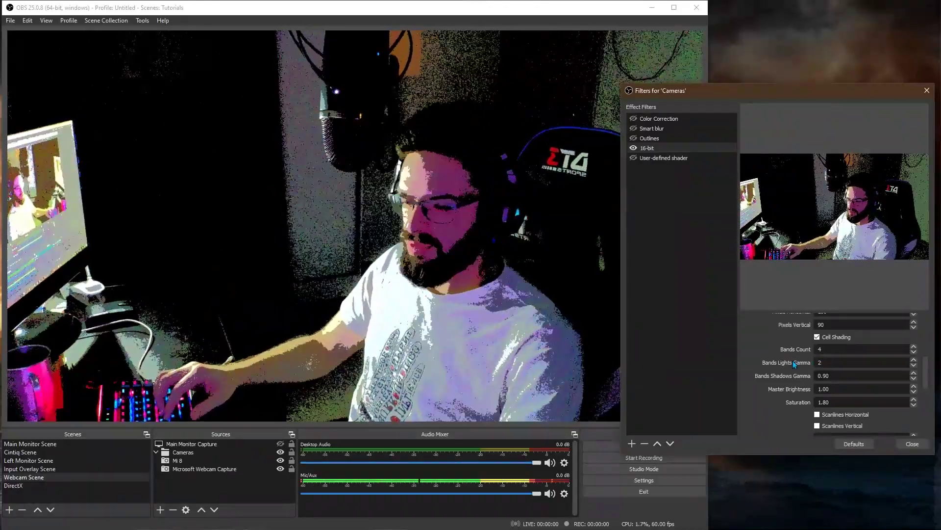
text(5)
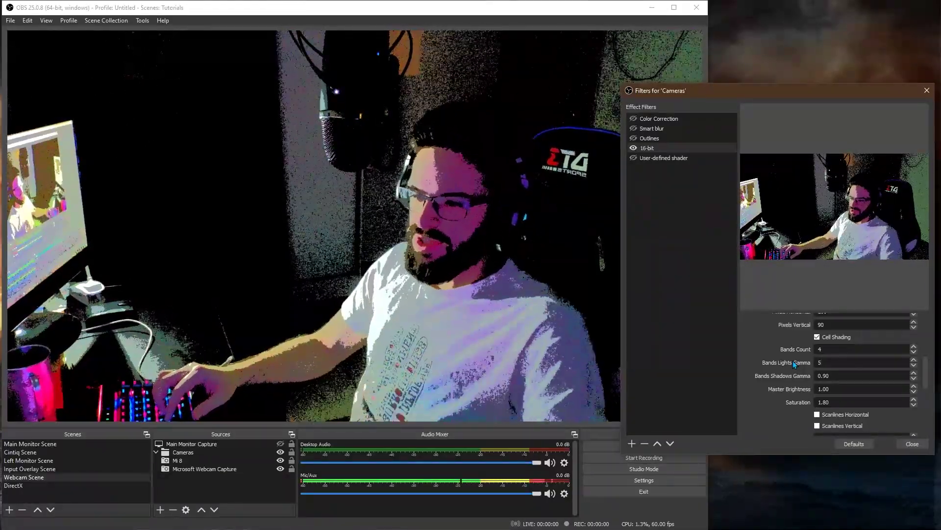
key(Return)
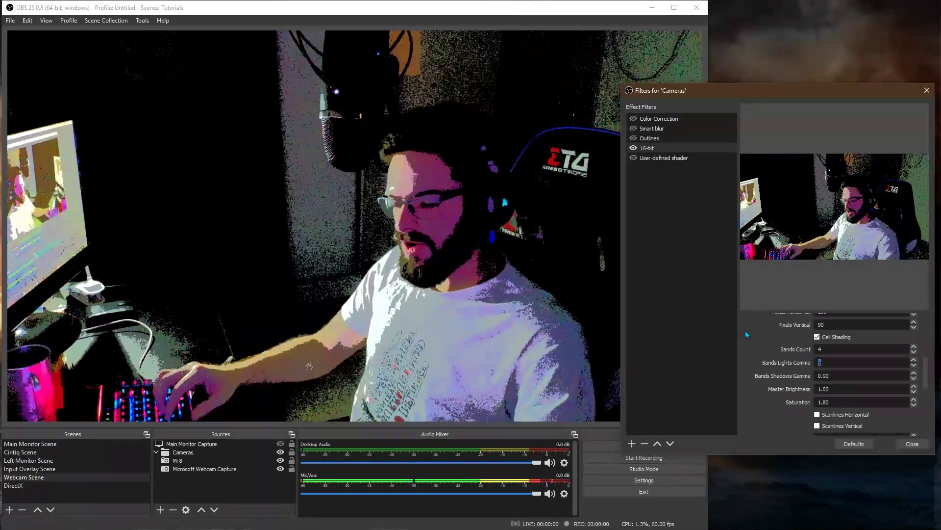
text(1)
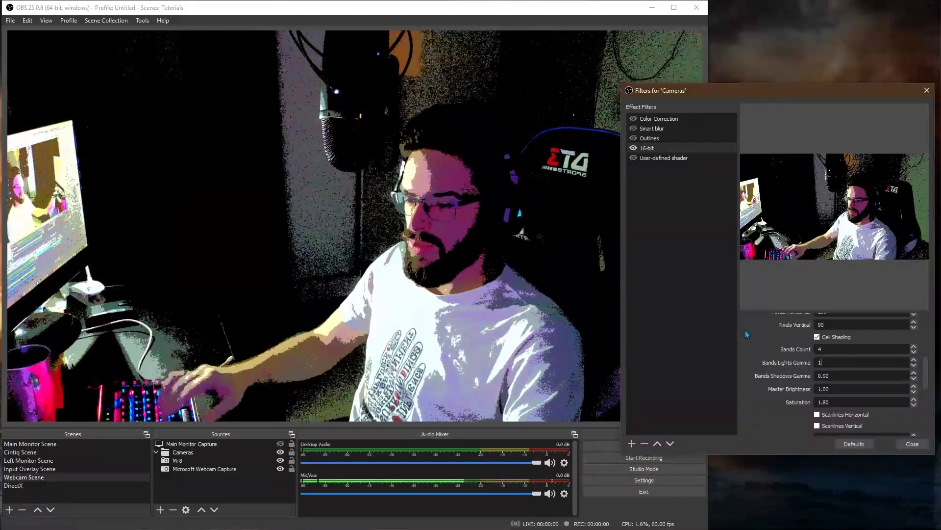
key(BackSpace)
text(.85)
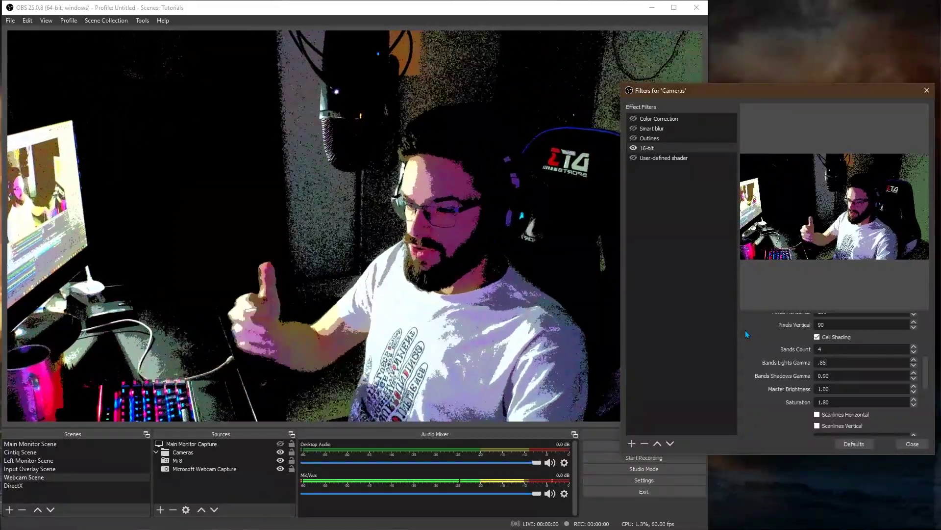
key(BackSpace)
key(BackSpace)
text(5)
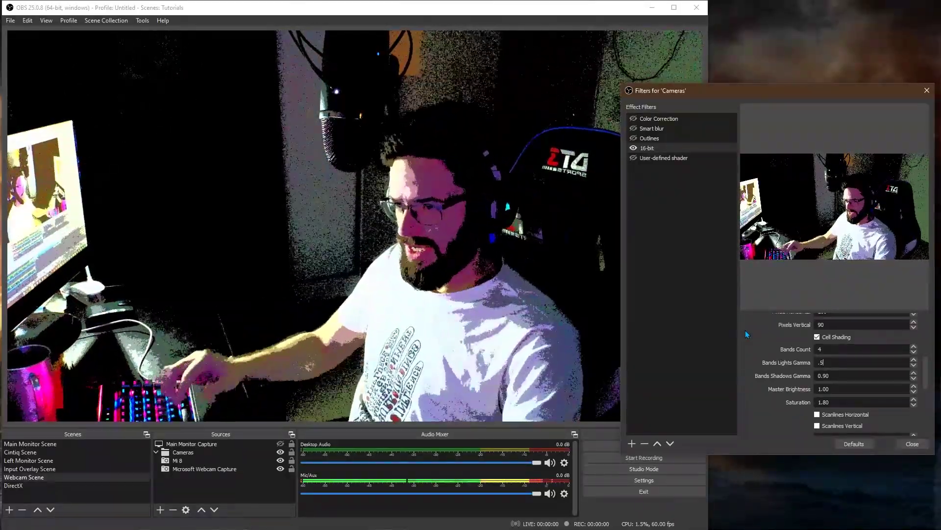
key(BackSpace)
text(8)
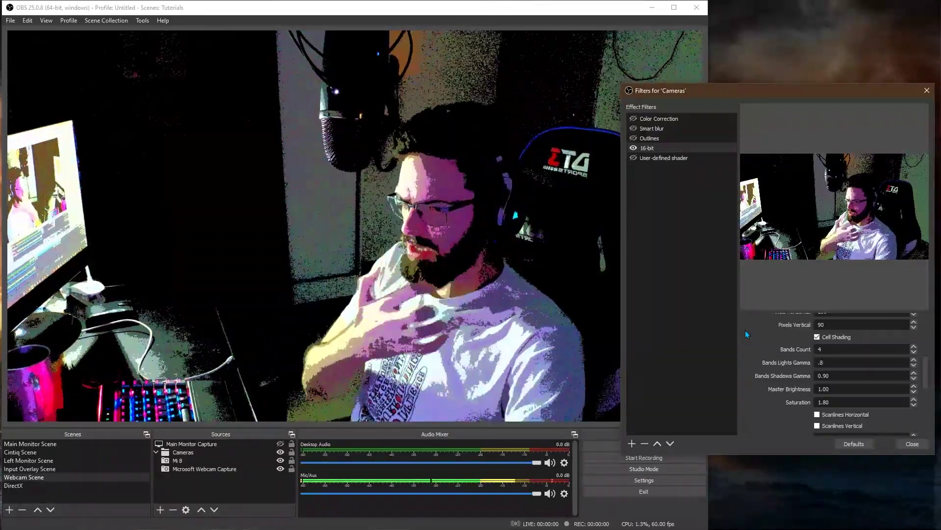
key(Return)
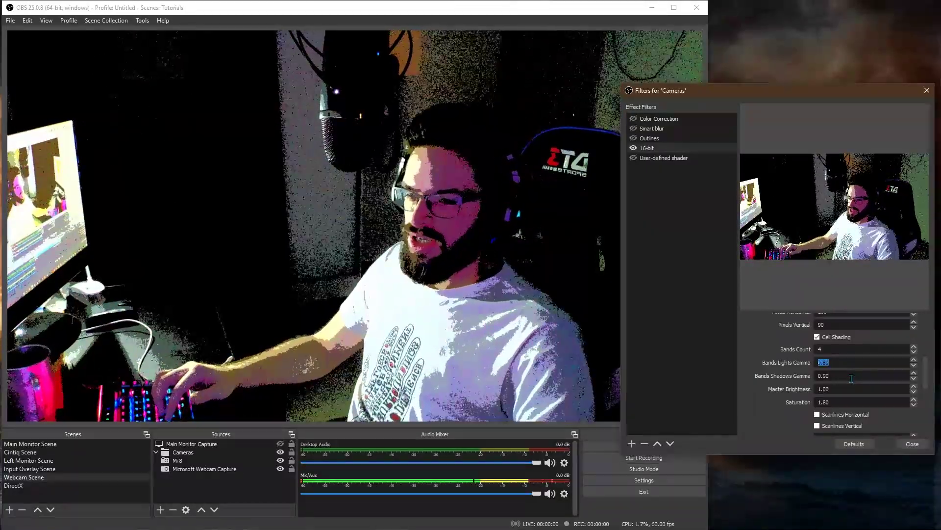
Step: Set Bands Shadows Gamma to 0.50 to lift the webcam's shadow bands
key(Tab)
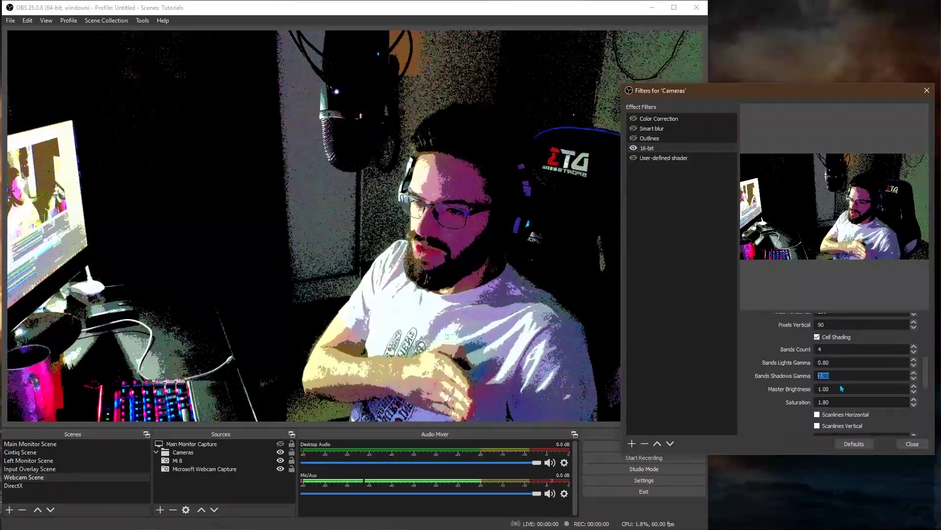
key(Tab)
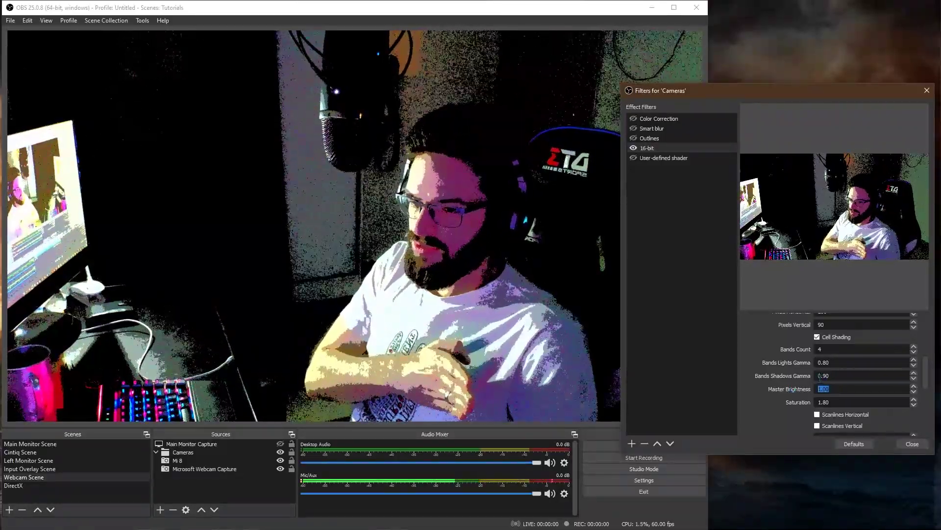
key(shift+Tab)
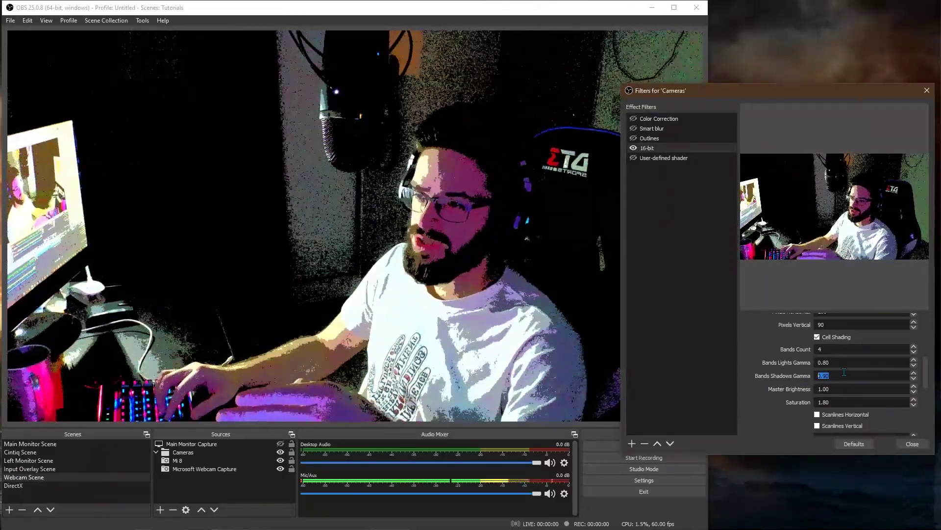
scroll(844, 372, up, 11)
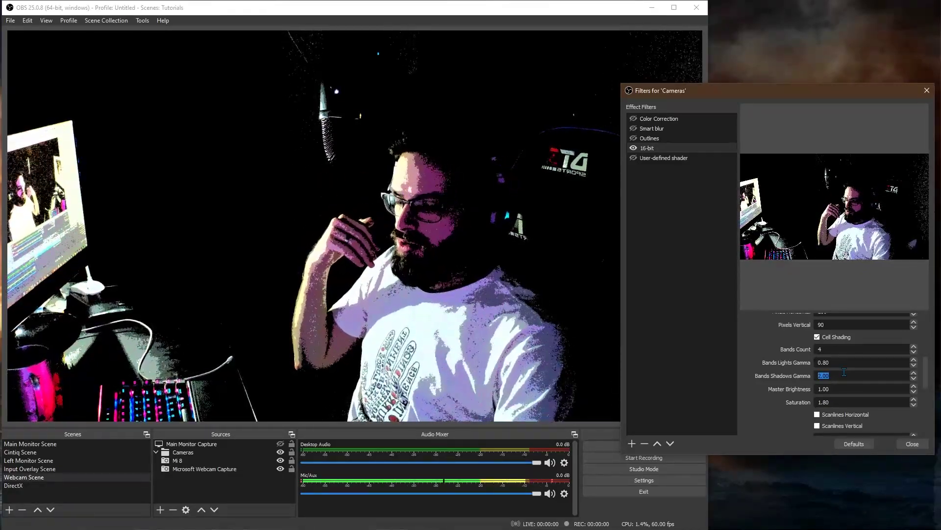
scroll(844, 372, down, 5)
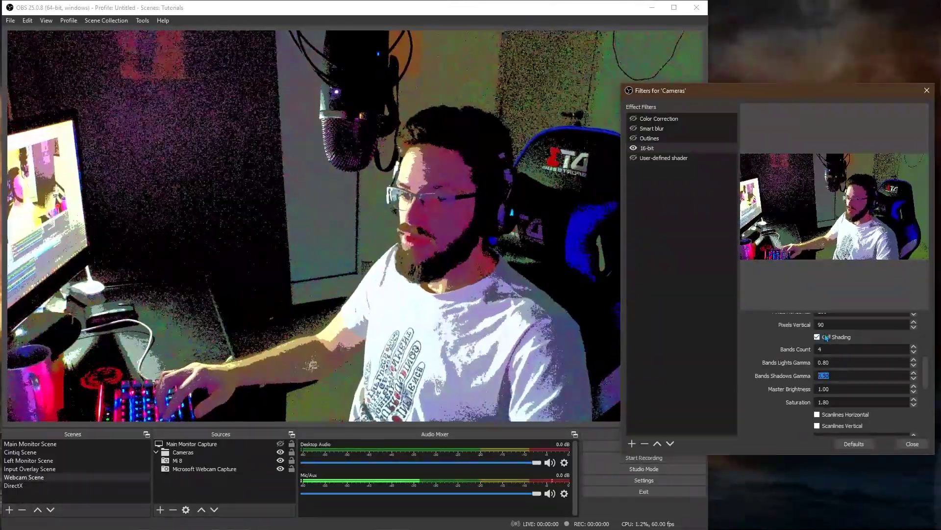
key(Tab)
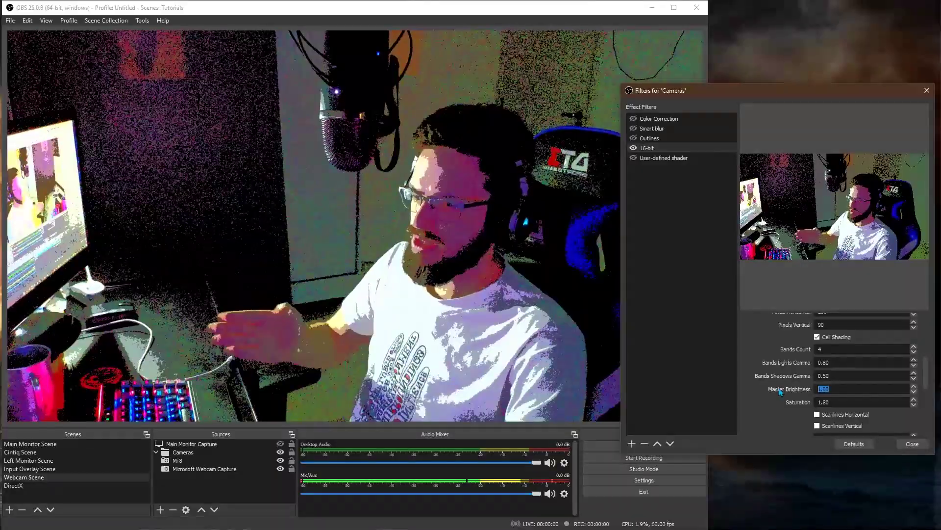
key(Up)
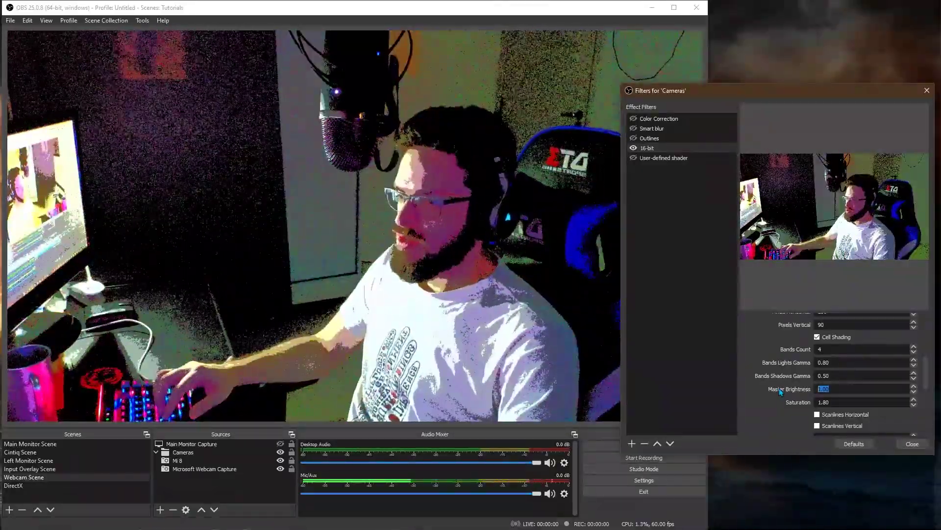
text(.5)
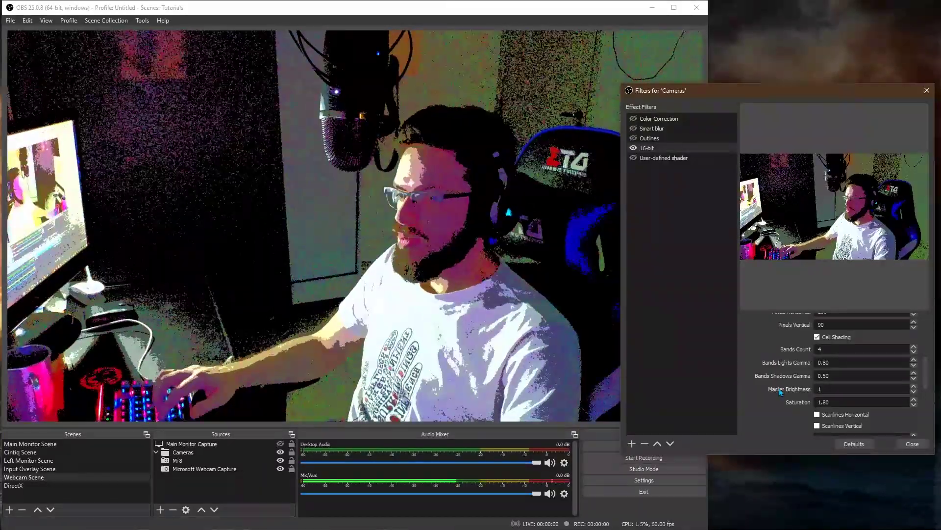
key(Up)
key(Tab)
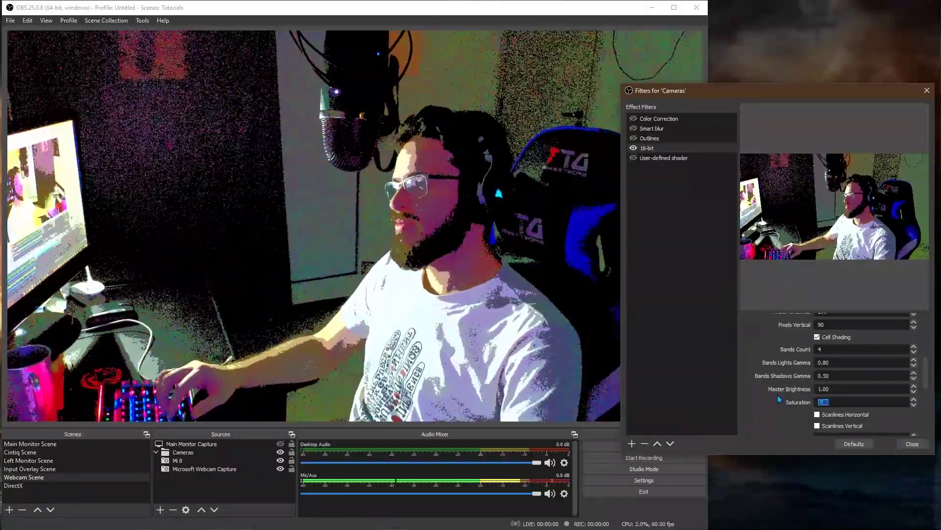
key(Down)
key(Down)
key(Down)
key(Down)
key(Down)
key(Down)
key(Down)
key(Down)
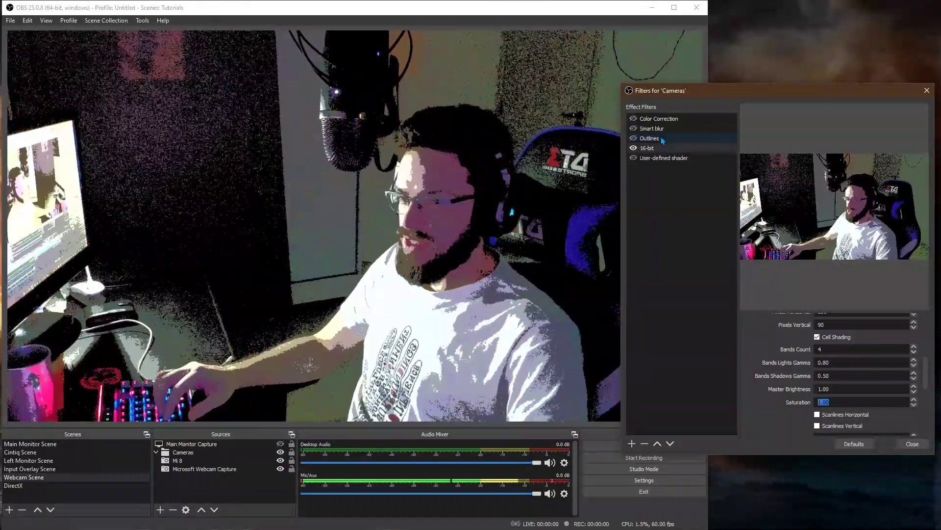
click(634, 148)
click(634, 148)
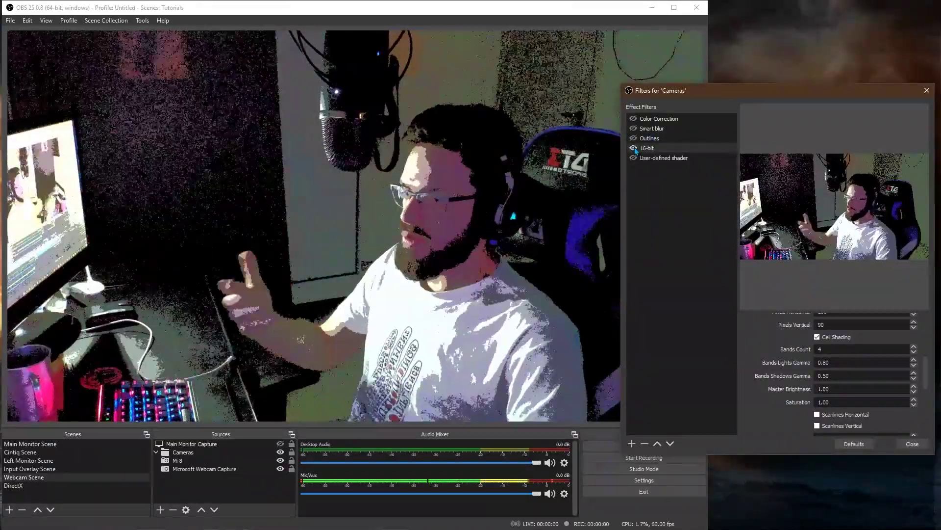
key(Tab)
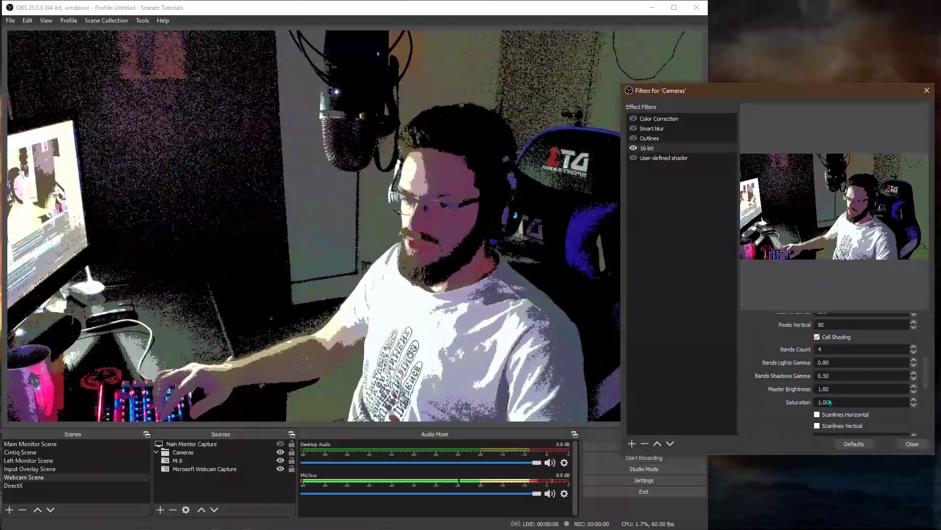
text(1.8)
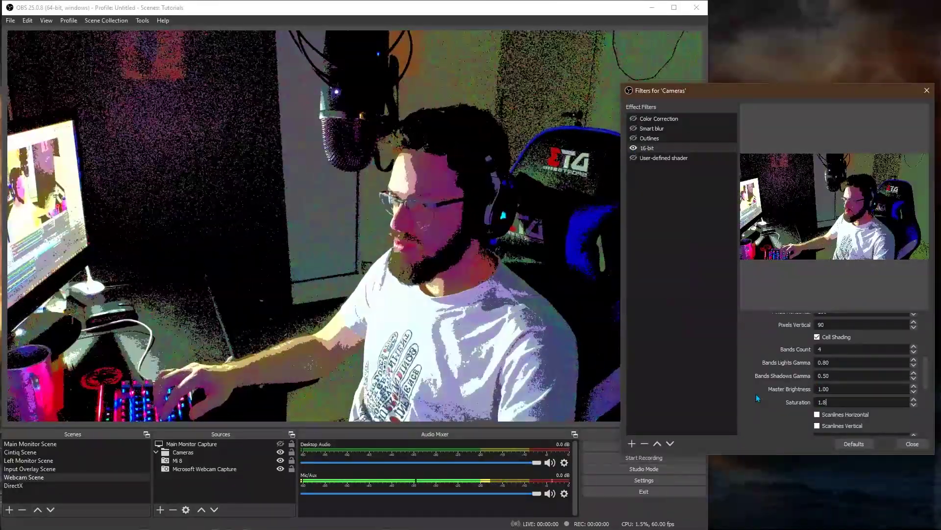
scroll(758, 398, down, 1)
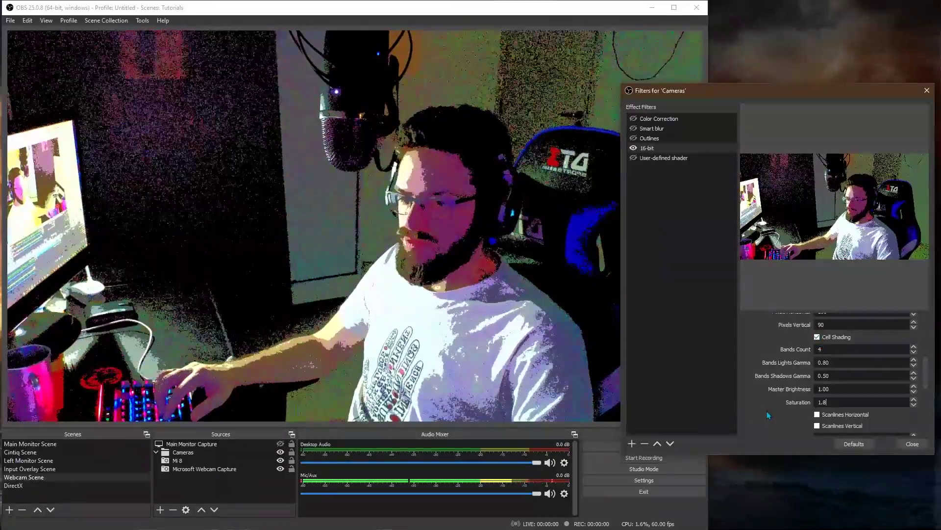
Step: Enable Scanlines Horizontal and test Scanlines Alpha at 1, leaving it at 0.30
click(817, 415)
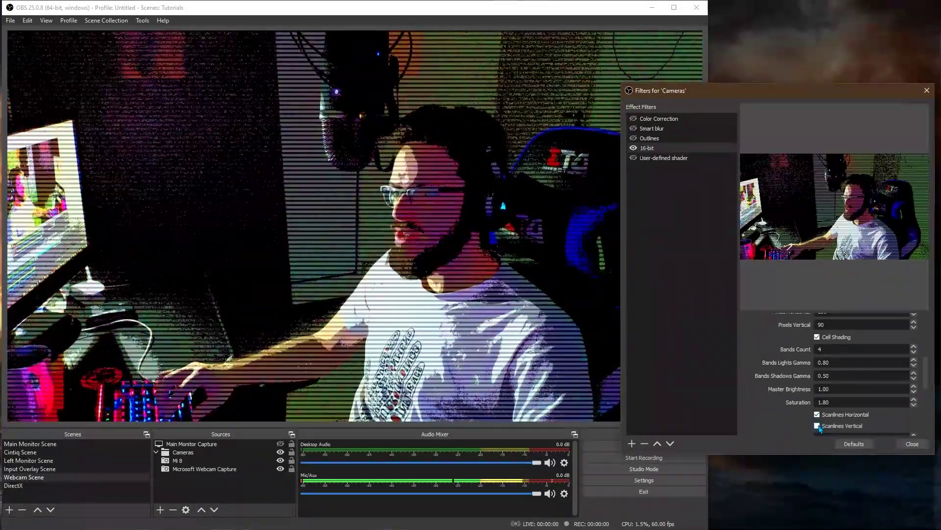
scroll(793, 409, down, 1)
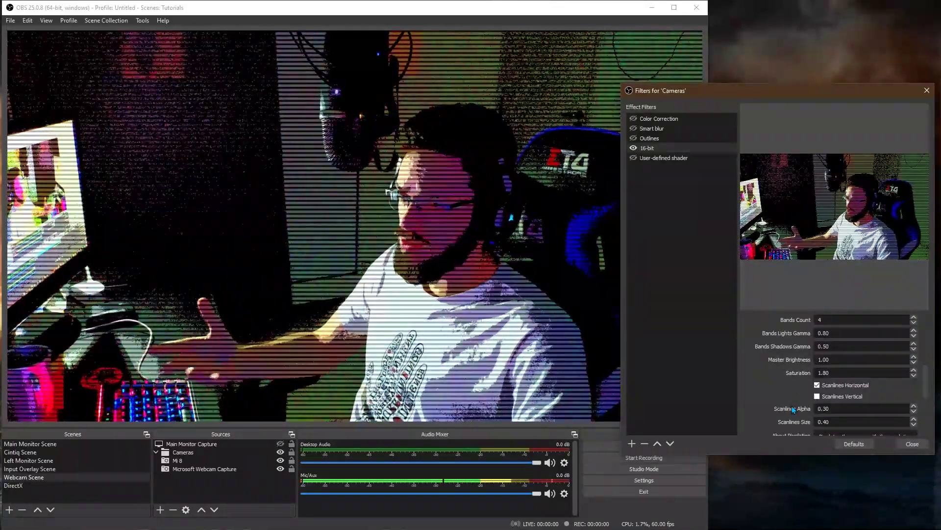
scroll(770, 381, down, 1)
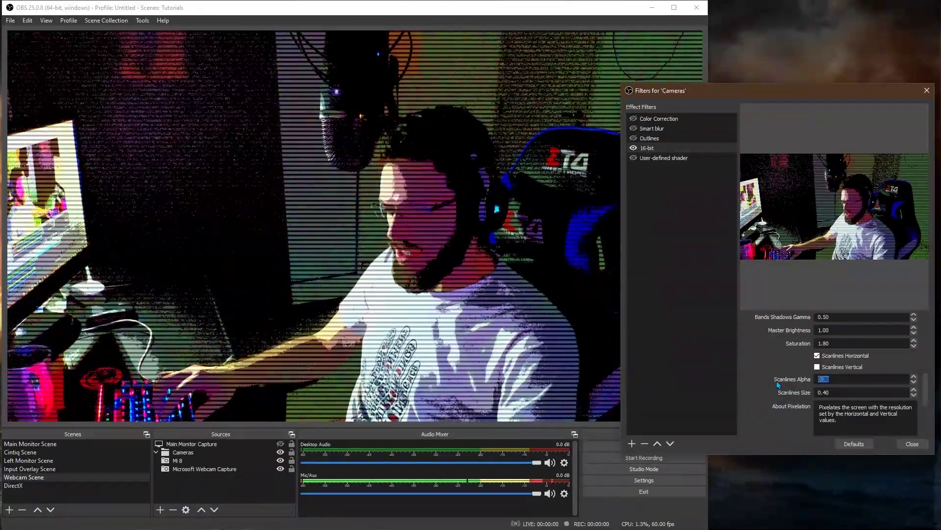
text(1)
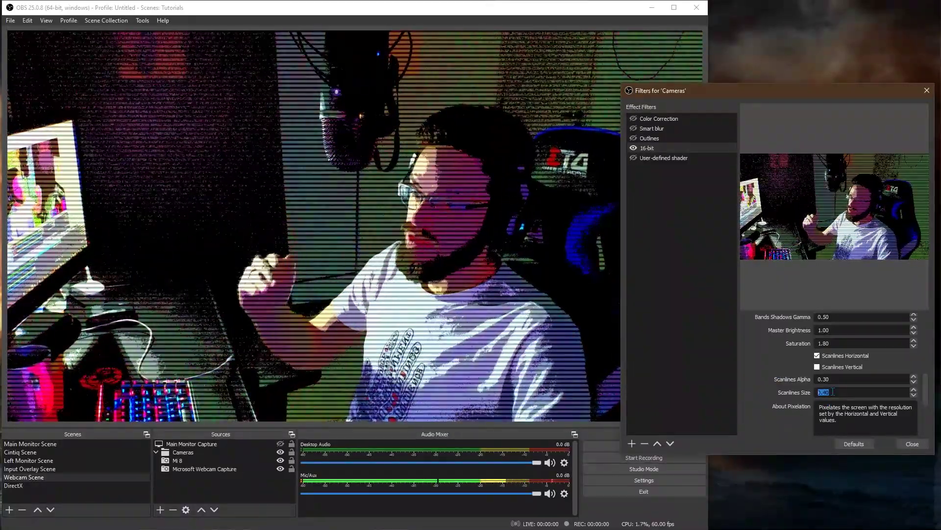
Step: Try several Scanlines Size values, then commit it at 0.30
text(1)
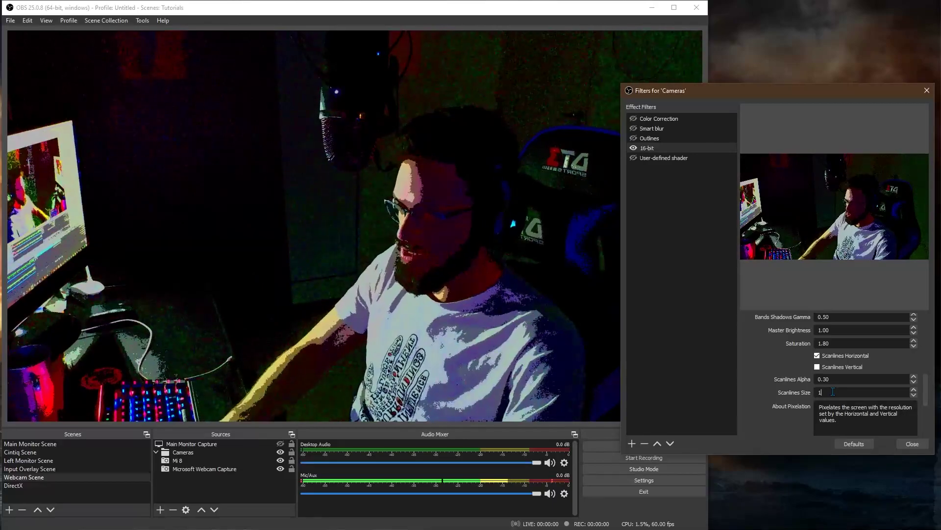
text(.9)
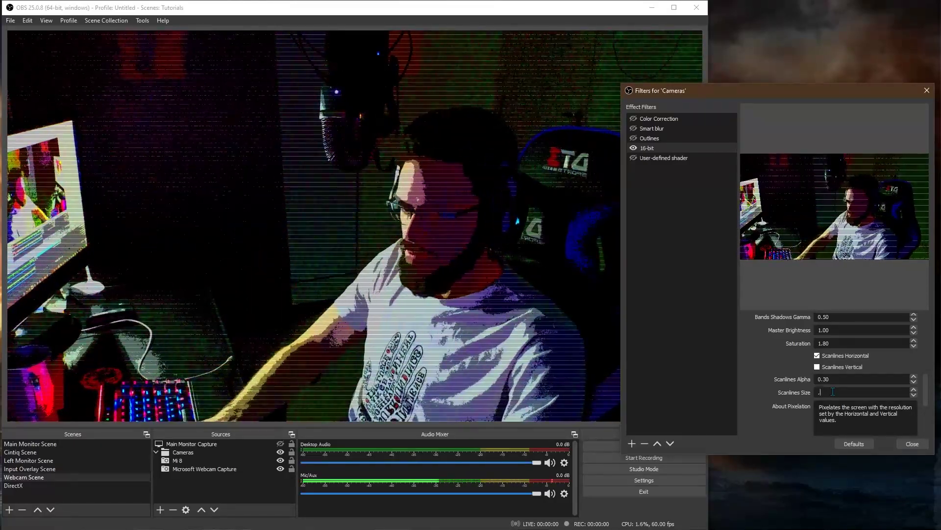
text(1)
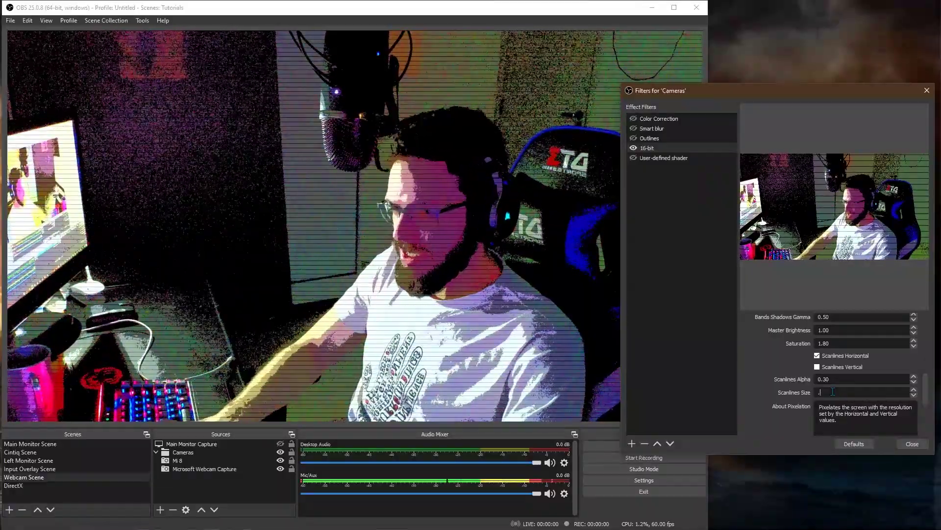
text(4)
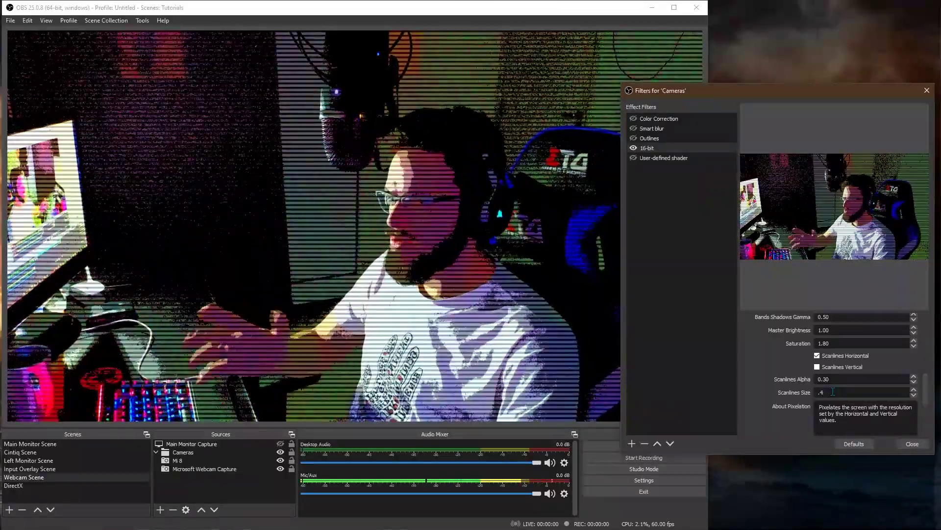
text(3)
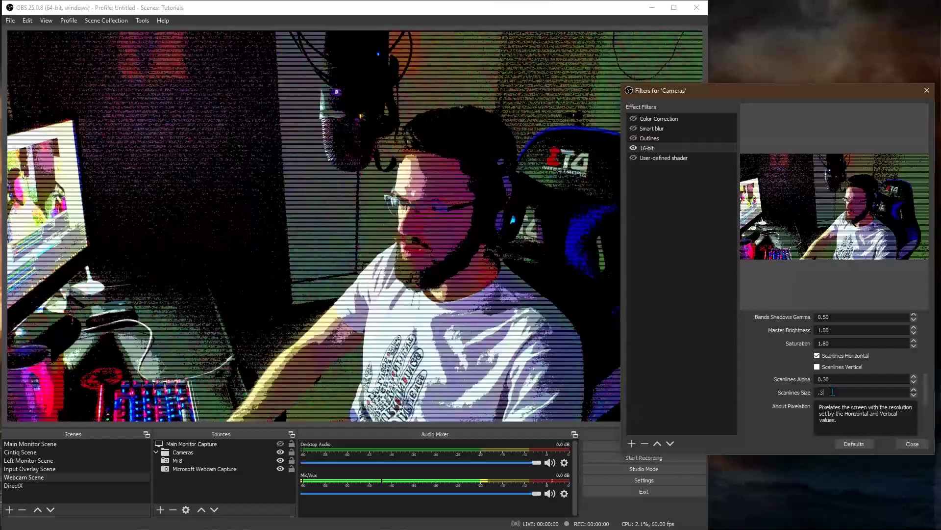
key(Return)
Step: Return to the top of the properties and select the Pixels Horizontal value to change it to 250
scroll(775, 357, up, 5)
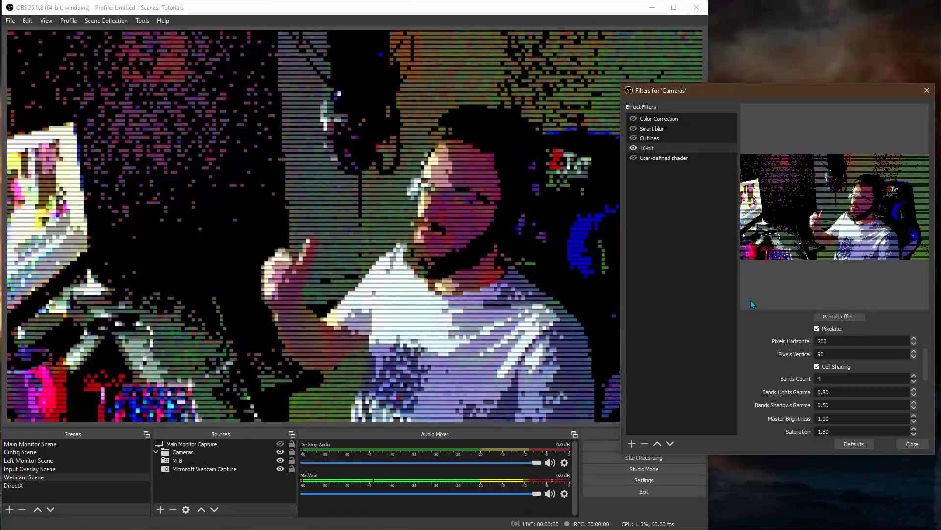
drag(834, 341, 790, 342)
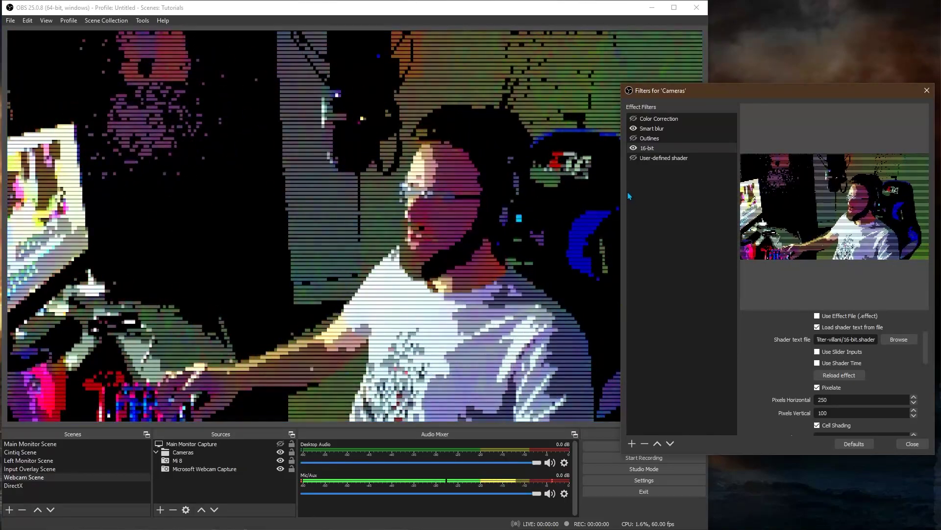
Step: Enable the Outlines filter, toggling Smart blur and 16-bit off and on to compare
click(634, 129)
click(634, 129)
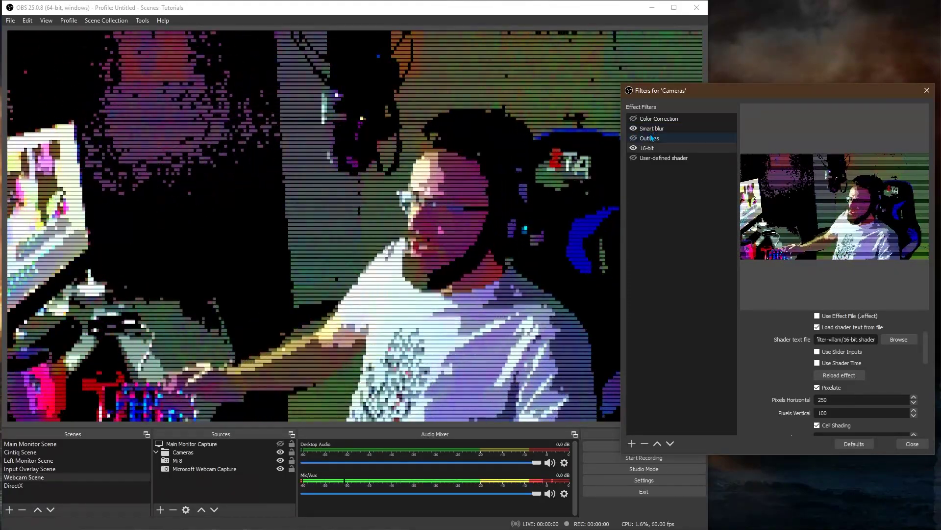
click(633, 138)
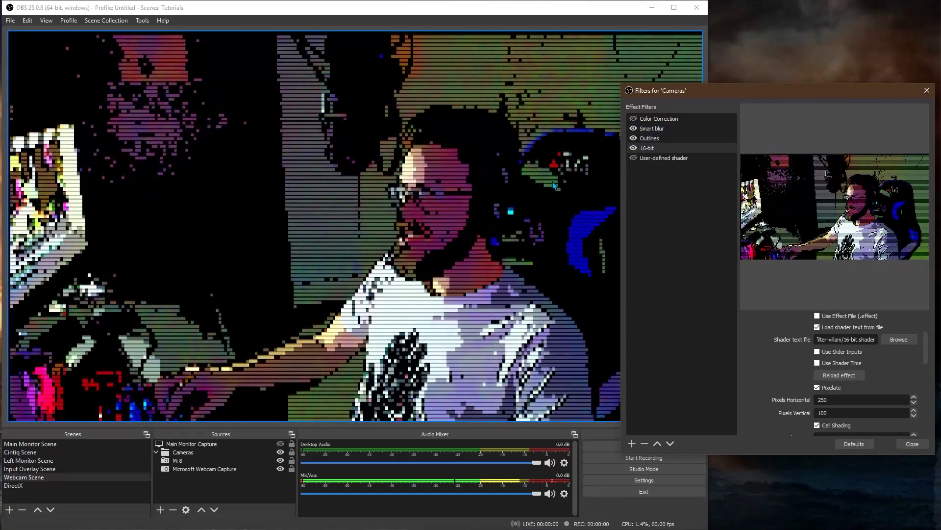
click(633, 148)
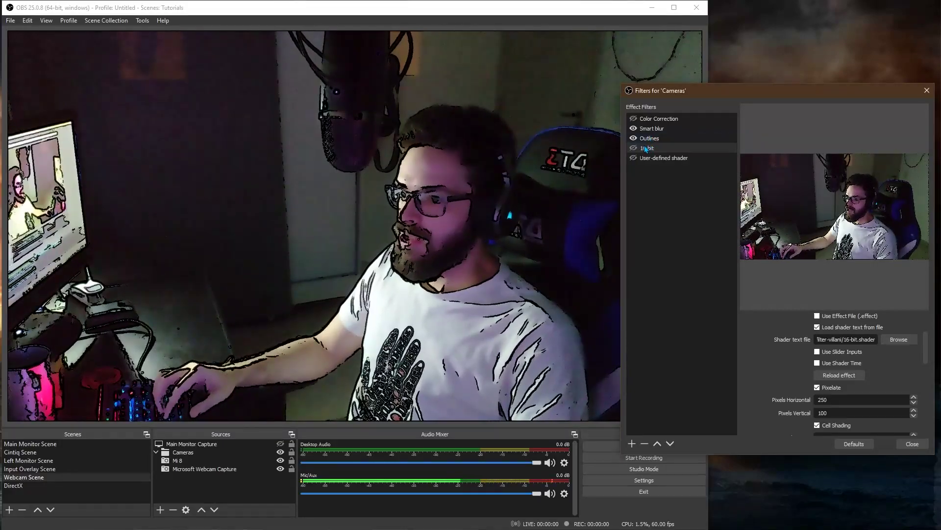
click(634, 147)
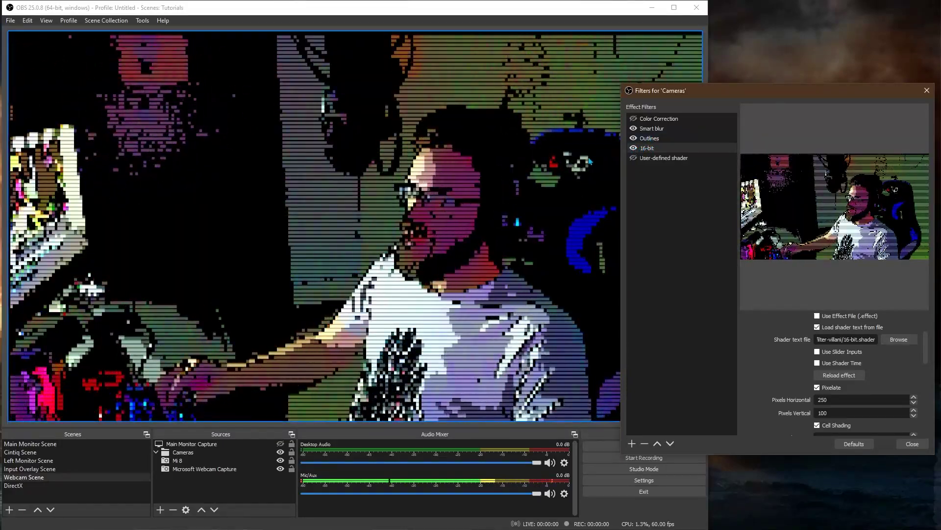